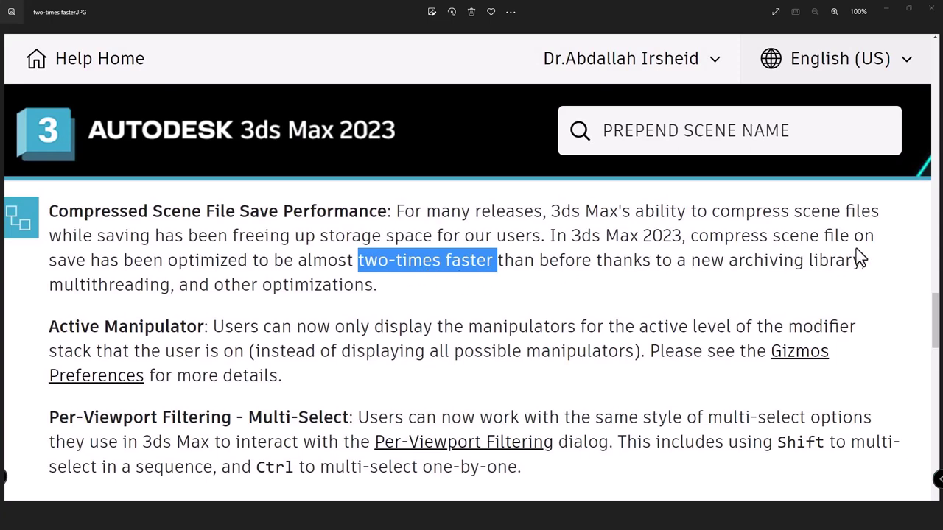
Leave the Photos screenshot of the help notes and switch back to the empty 3ds Max scene.
{"action": "key", "text": "alt+Tab"}
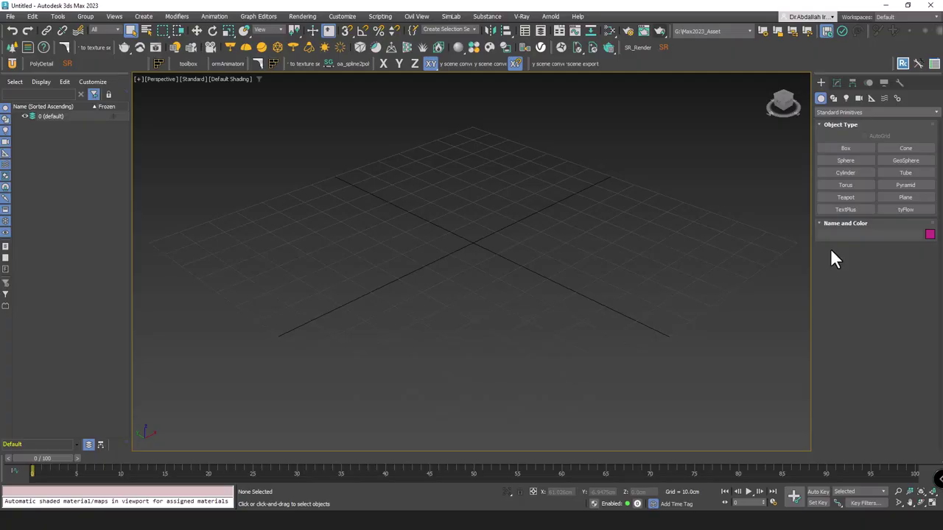
Open Customize > Preferences on the Files page showing the Autobackup settings.
{"action": "left_click", "coordinate": [343, 16]}
{"action": "left_click", "coordinate": [360, 206]}
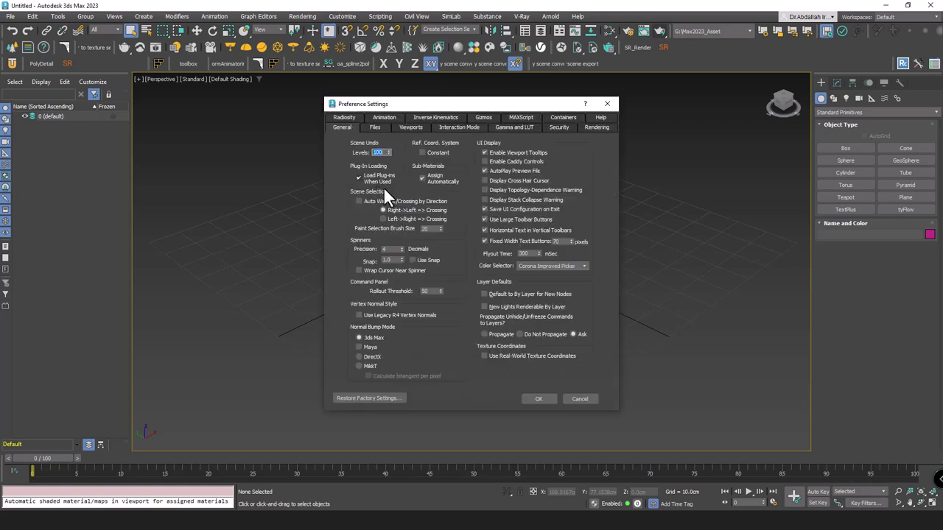
{"action": "left_click", "coordinate": [374, 127]}
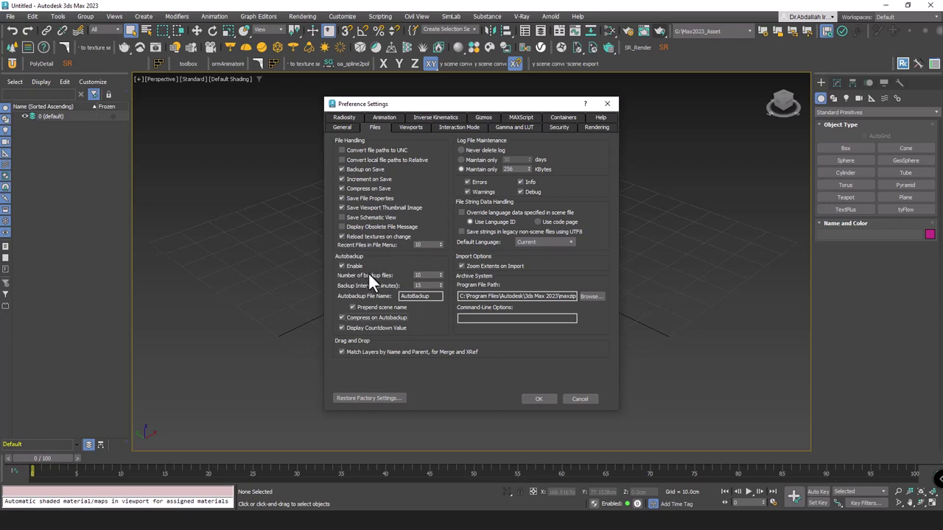
Edit the Autobackup number of files and set the backup interval to 1 minute.
{"action": "double_click", "coordinate": [428, 276]}
{"action": "key", "text": "Tab"}
{"action": "double_click", "coordinate": [420, 275]}
{"action": "key", "text": "Tab"}
{"action": "key", "text": "shift+Tab"}
{"action": "key", "text": "Tab"}
{"action": "key", "text": "Tab"}
Edit the AutoBackup file name, keep Prepend scene name on, and close Preferences.
{"action": "left_click", "coordinate": [435, 296]}
{"action": "double_click", "coordinate": [433, 296]}
{"action": "left_click", "coordinate": [353, 307]}
{"action": "left_click", "coordinate": [361, 307]}
{"action": "left_click_drag", "start_coordinate": [436, 297], "coordinate": [371, 302]}
{"action": "key", "text": "shift+Tab"}
{"action": "key", "text": "shift+Tab"}
{"action": "key", "text": "shift+Tab"}
{"action": "left_click", "coordinate": [548, 402]}
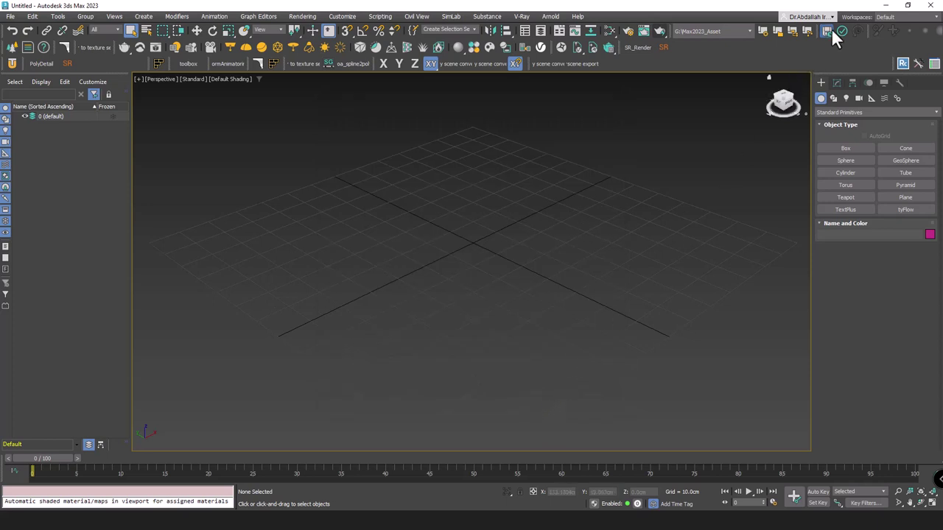
Drag the autobackup toolbar off the main toolbar so it floats over the viewport.
{"action": "left_click_drag", "start_coordinate": [820, 30], "coordinate": [411, 169]}
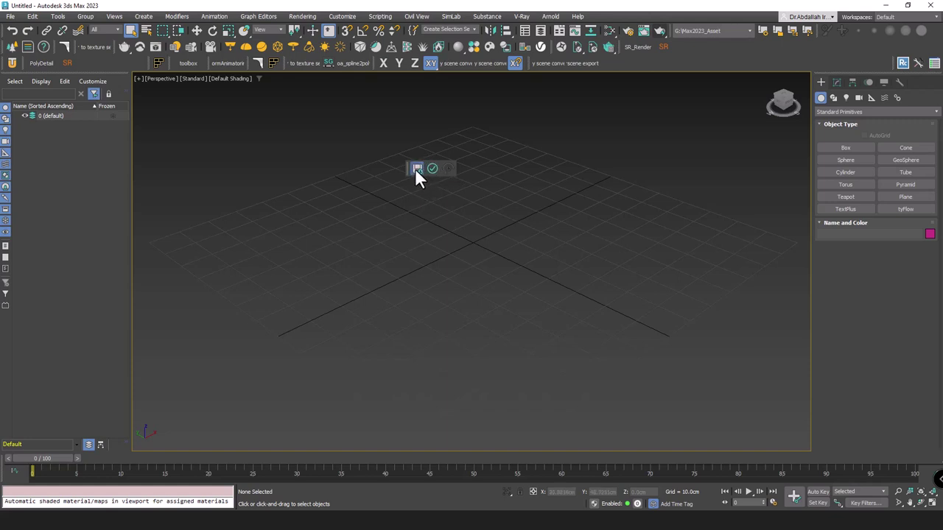
Recheck the 1-minute Autobackup settings on the Files page, confirm with OK, and pan the viewport.
{"action": "left_click", "coordinate": [340, 16]}
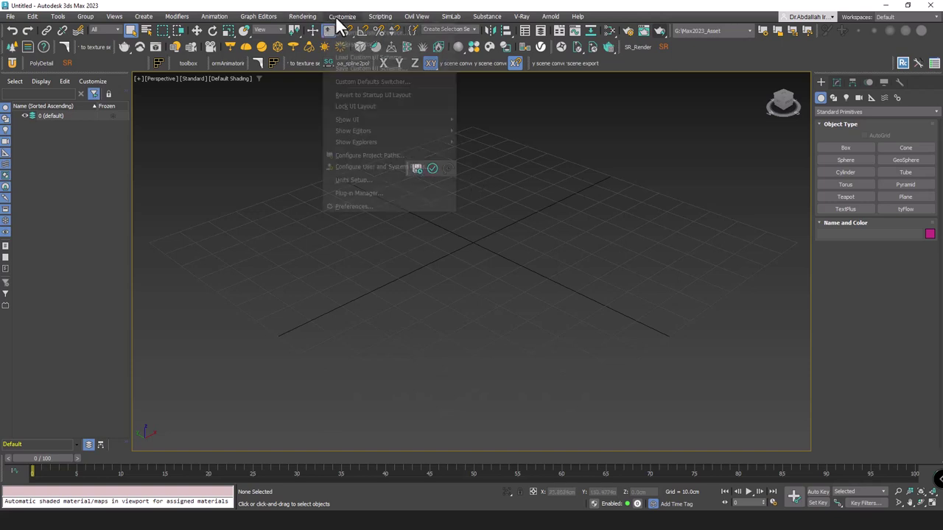
{"action": "left_click", "coordinate": [357, 209]}
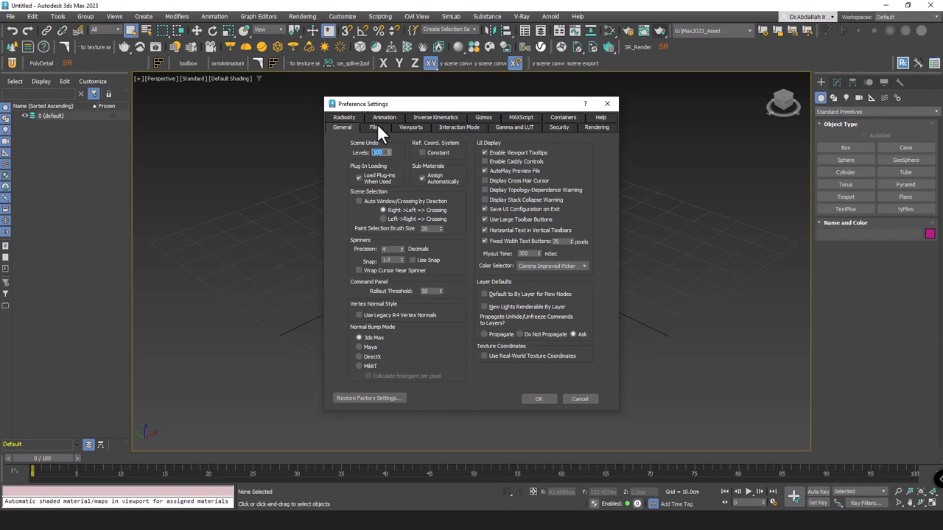
{"action": "left_click", "coordinate": [375, 127]}
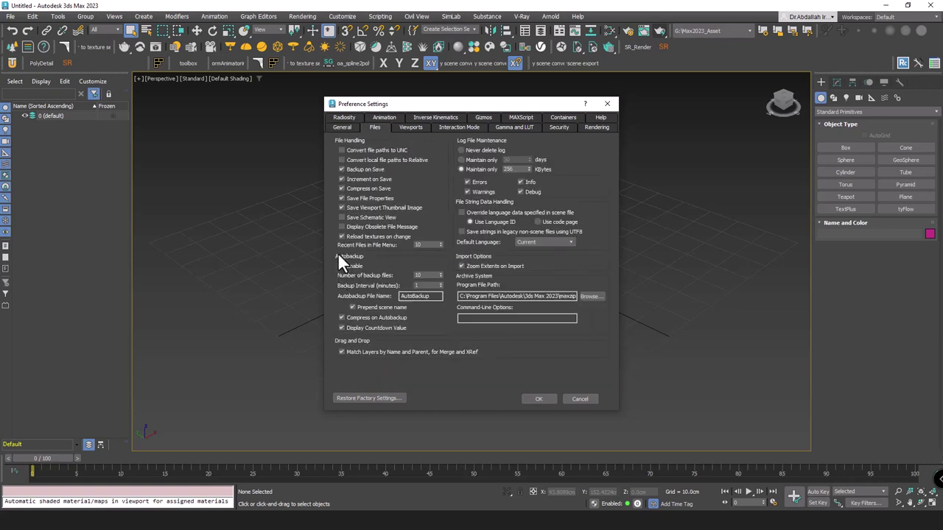
{"action": "left_click_drag", "start_coordinate": [394, 110], "coordinate": [602, 103]}
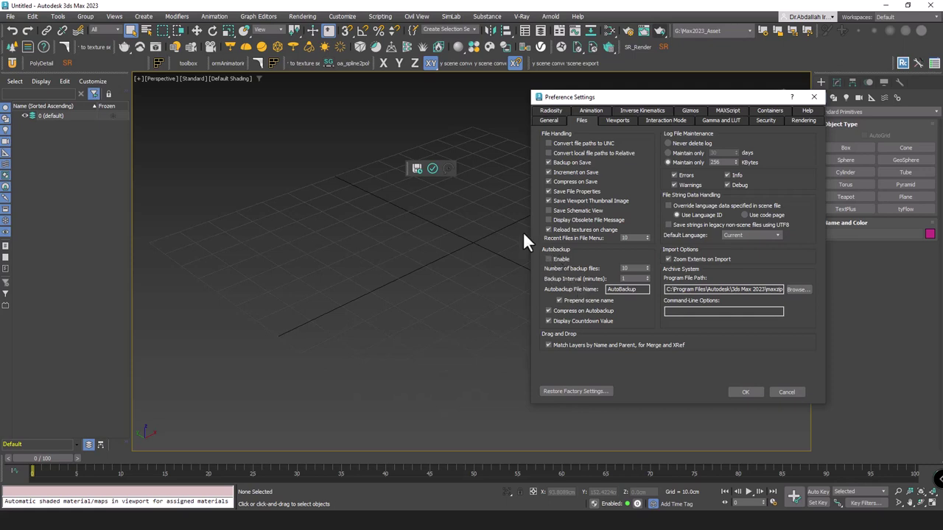
{"action": "left_click", "coordinate": [745, 392]}
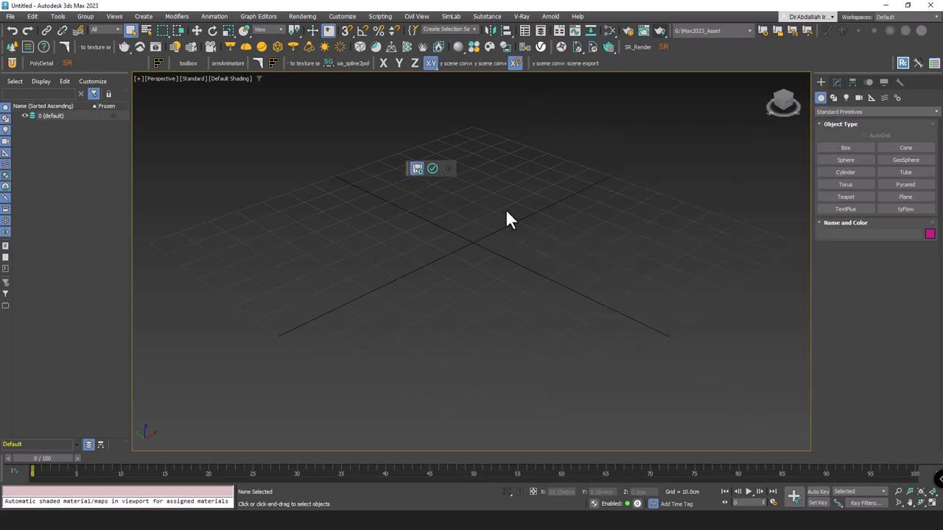
{"action": "middle_click_drag", "start_coordinate": [489, 285], "coordinate": [431, 271]}
{"action": "middle_click_drag", "start_coordinate": [485, 250], "coordinate": [510, 251]}
Create Box001, a tall box standing on the Perspective grid, then deselect it.
{"action": "left_click", "coordinate": [845, 148]}
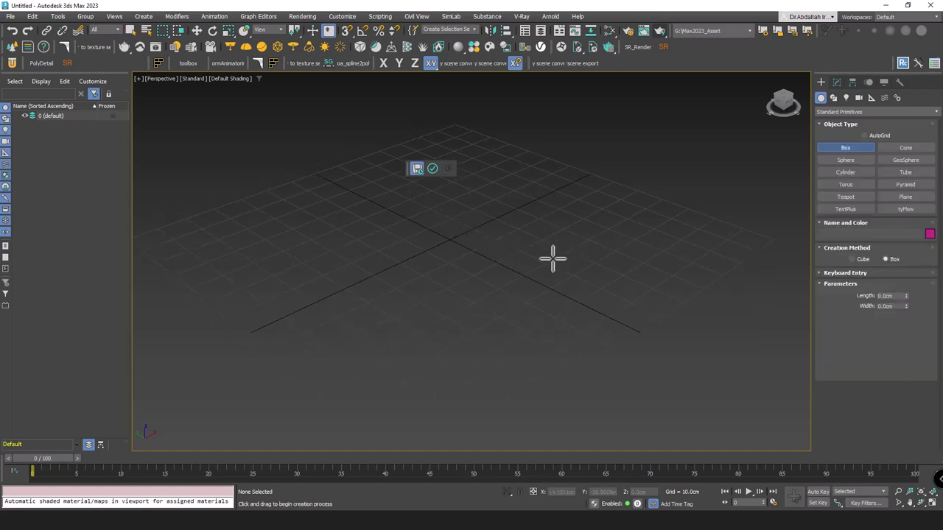
{"action": "left_click_drag", "start_coordinate": [551, 257], "coordinate": [551, 258]}
{"action": "left_click", "coordinate": [554, 188]}
{"action": "right_click", "coordinate": [598, 266]}
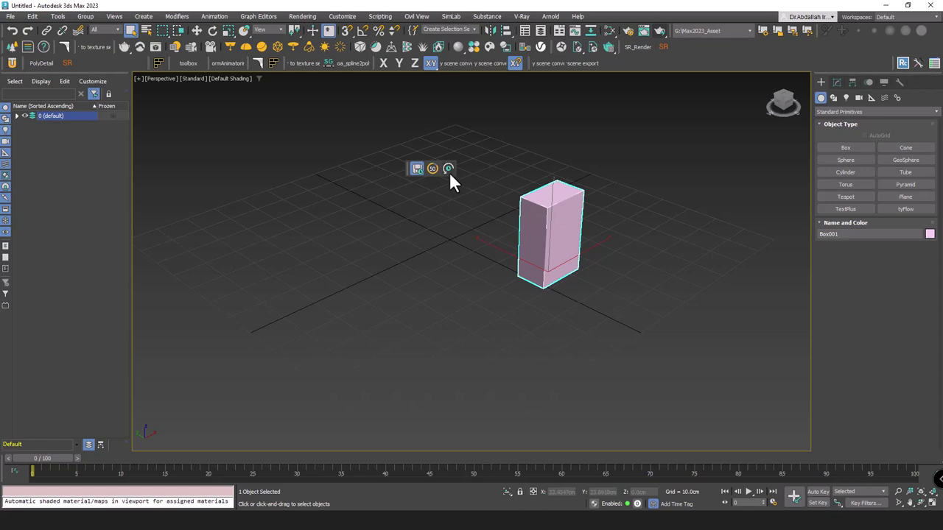
{"action": "left_click", "coordinate": [453, 236]}
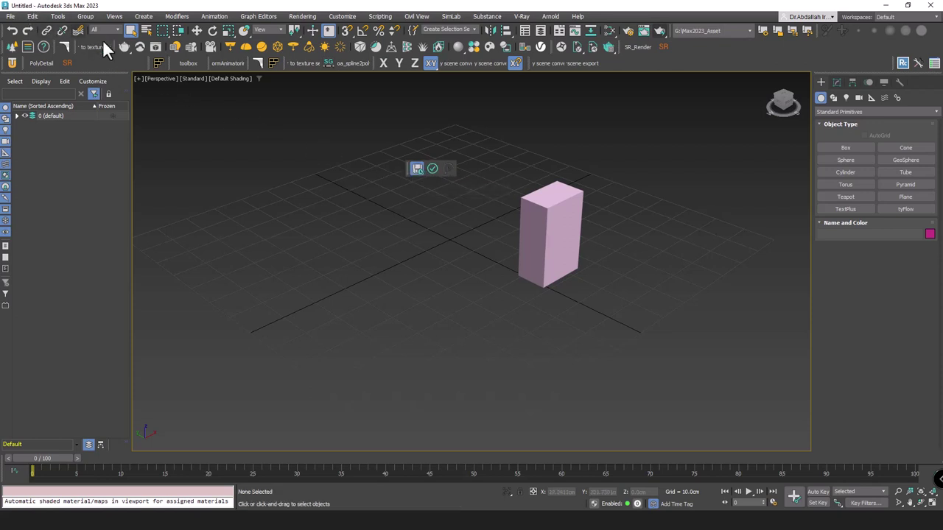
Pan and zoom the Perspective view to frame the box.
{"action": "mouse_move", "coordinate": [465, 255]}
{"action": "middle_mouse_down"}
{"action": "mouse_move", "coordinate": [357, 232]}
{"action": "mouse_move", "coordinate": [385, 260]}
{"action": "mouse_move", "coordinate": [386, 232]}
{"action": "mouse_move", "coordinate": [400, 252]}
{"action": "middle_mouse_up"}
{"action": "scroll", "coordinate": [389, 244], "scroll_direction": "down", "scroll_amount": 3}
{"action": "scroll", "coordinate": [414, 239], "scroll_direction": "up", "scroll_amount": 3}
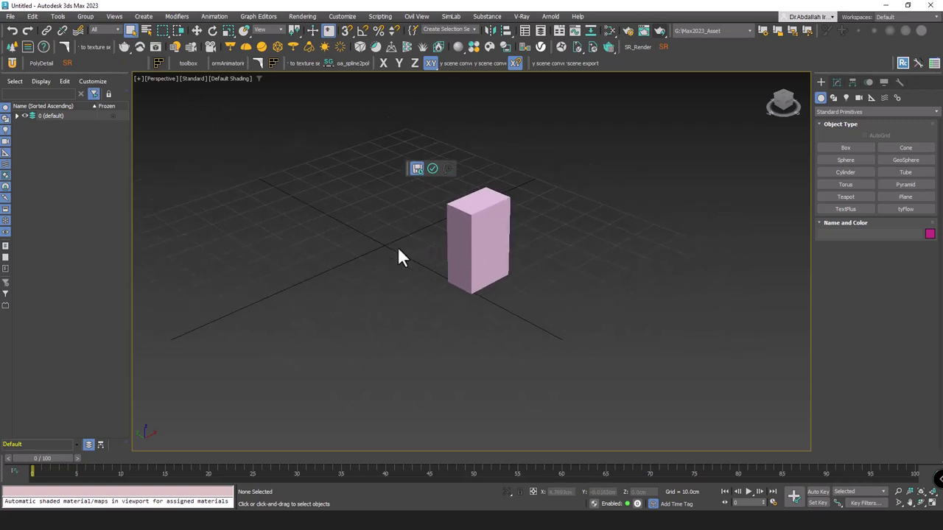
{"action": "mouse_move", "coordinate": [368, 205]}
{"action": "middle_mouse_down"}
{"action": "mouse_move", "coordinate": [490, 215]}
{"action": "mouse_move", "coordinate": [436, 238]}
{"action": "mouse_move", "coordinate": [456, 230]}
{"action": "middle_mouse_up"}
{"action": "scroll", "coordinate": [492, 222], "scroll_direction": "down", "scroll_amount": 3}
{"action": "left_click", "coordinate": [530, 229]}
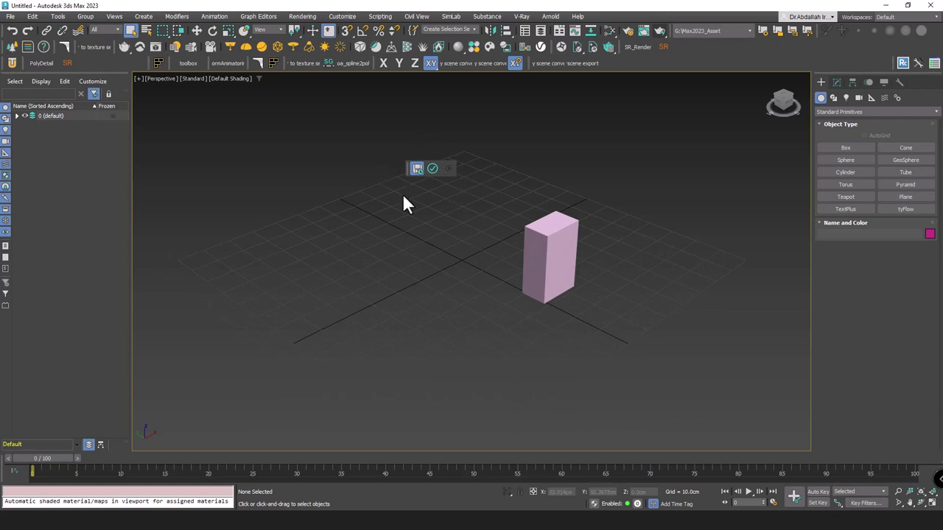
{"action": "middle_click_drag", "start_coordinate": [469, 241], "coordinate": [428, 256]}
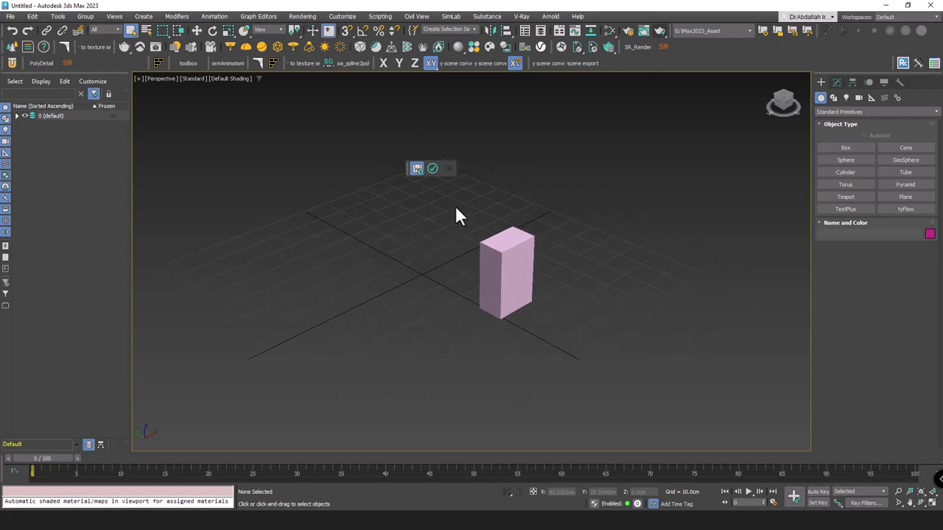
{"action": "scroll", "coordinate": [455, 221], "scroll_direction": "up", "scroll_amount": 3}
Slide the box back along Y with the Move tool, then undo the move.
{"action": "right_click", "coordinate": [457, 235]}
{"action": "left_click", "coordinate": [470, 245]}
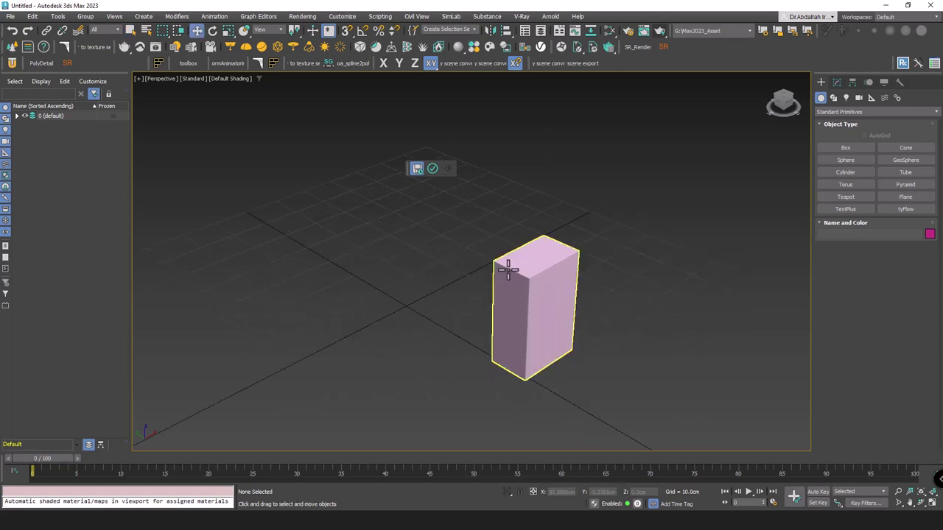
{"action": "left_click", "coordinate": [507, 269]}
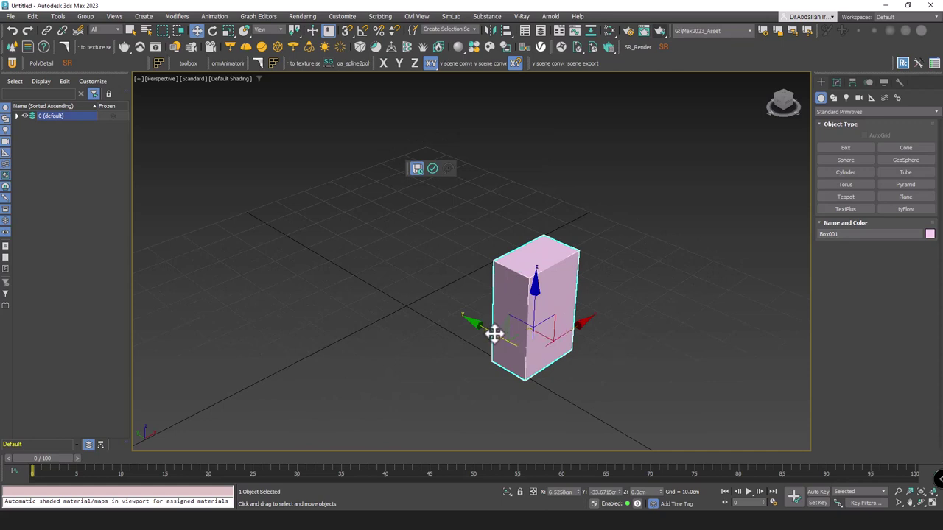
{"action": "left_click_drag", "start_coordinate": [494, 334], "coordinate": [351, 269]}
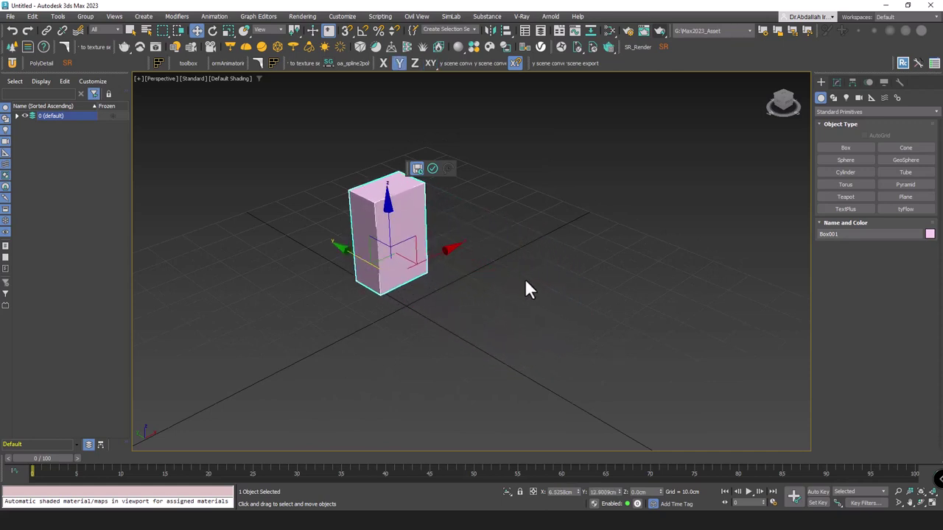
{"action": "left_click", "coordinate": [526, 282]}
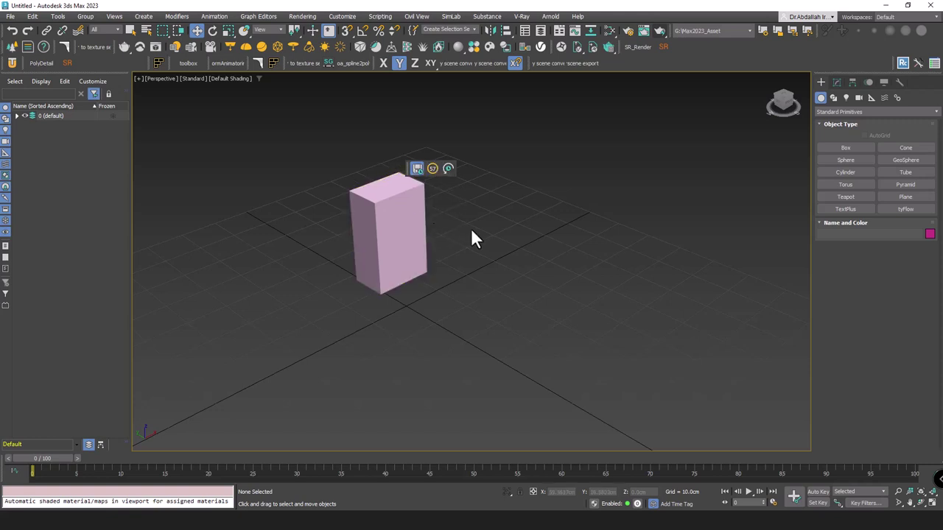
{"action": "key", "text": "ctrl+z"}
{"action": "key", "text": "ctrl+z"}
{"action": "key", "text": "ctrl+z"}
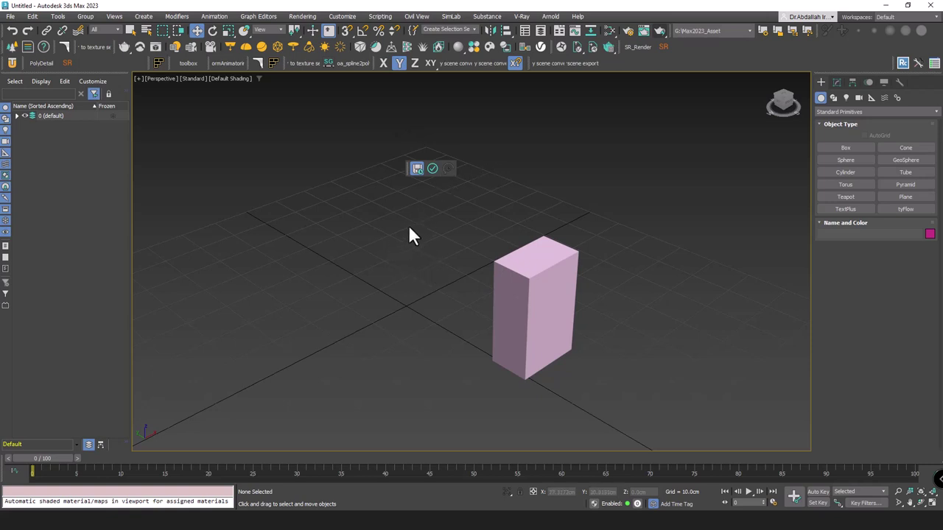
Move the box left across the grid and dock the backup toolbar back in place.
{"action": "left_click", "coordinate": [525, 261]}
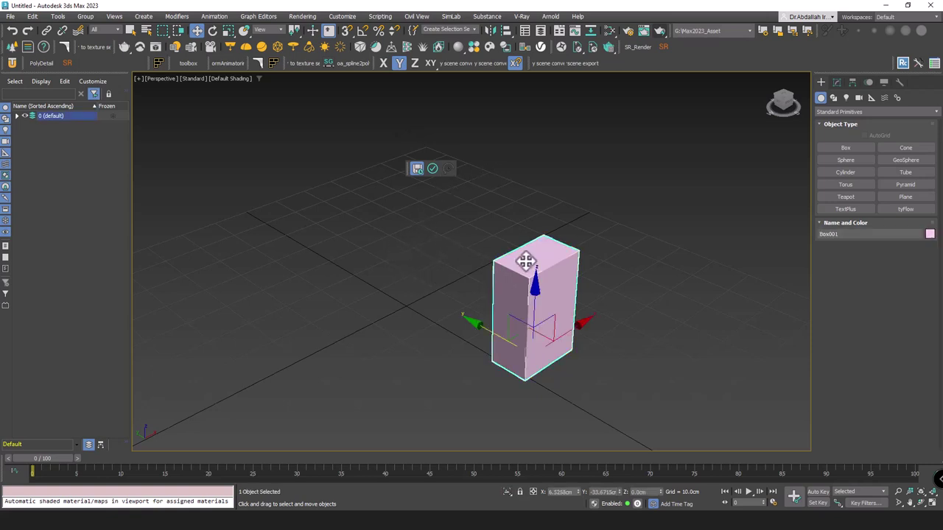
{"action": "left_click_drag", "start_coordinate": [490, 343], "coordinate": [366, 280]}
{"action": "left_click", "coordinate": [405, 210]}
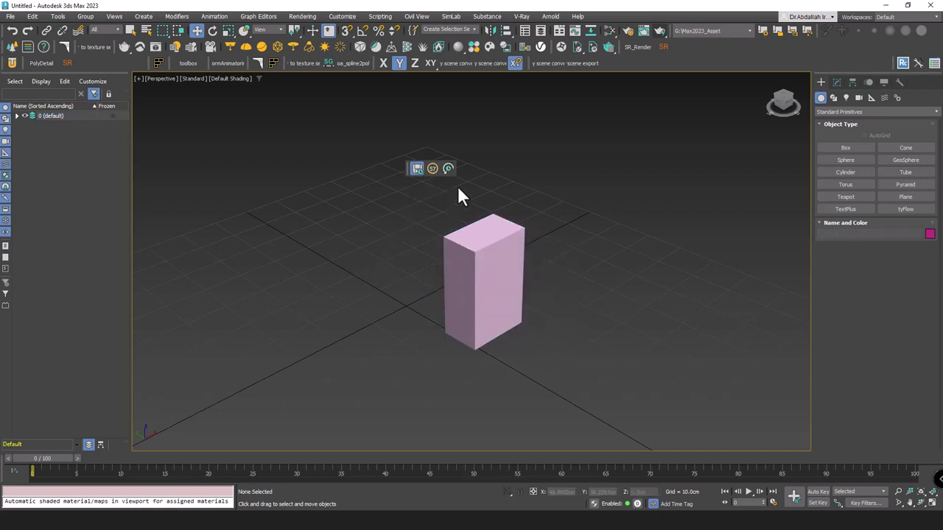
{"action": "mouse_move", "coordinate": [409, 171]}
{"action": "left_mouse_down"}
{"action": "mouse_move", "coordinate": [727, 69]}
{"action": "mouse_move", "coordinate": [602, 64]}
{"action": "left_mouse_up"}
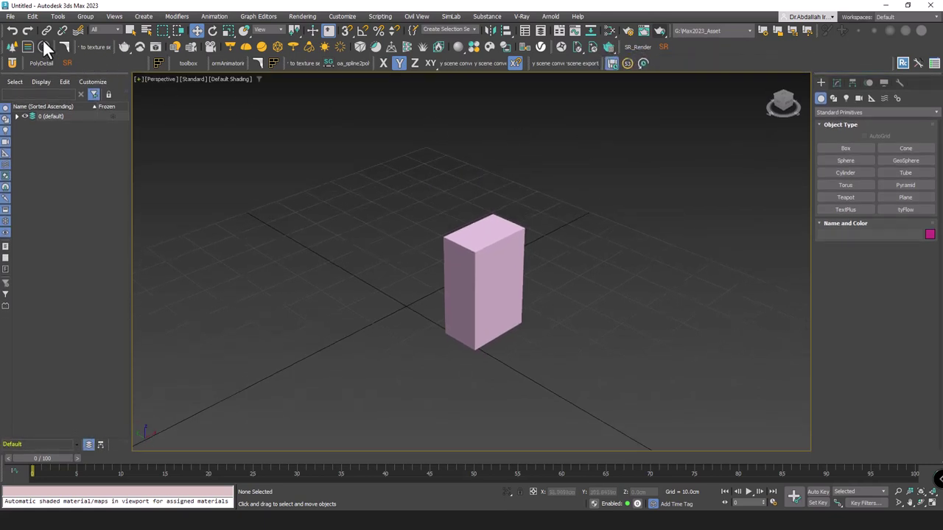
Reset to an empty scene via File > Reset, discarding the unsaved box.
{"action": "left_click", "coordinate": [11, 16]}
{"action": "left_click", "coordinate": [20, 43]}
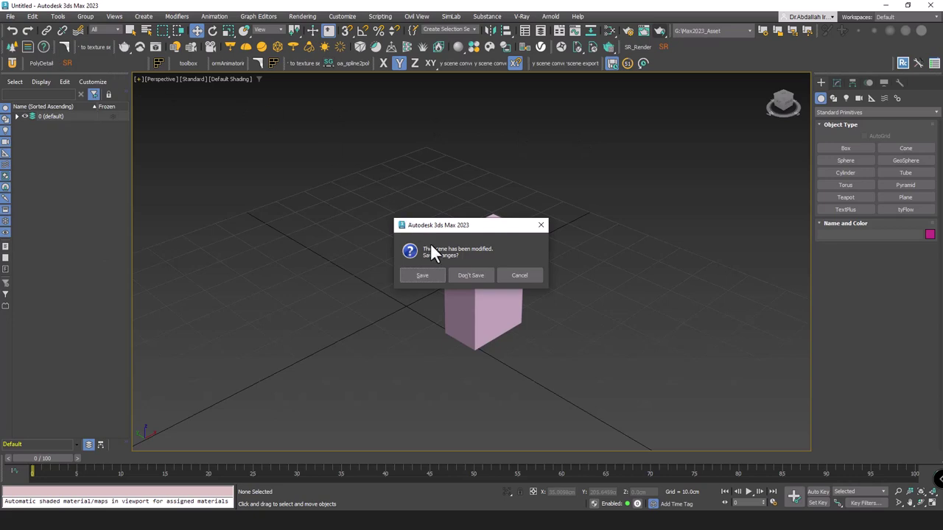
{"action": "left_click", "coordinate": [464, 274]}
{"action": "left_click", "coordinate": [447, 274]}
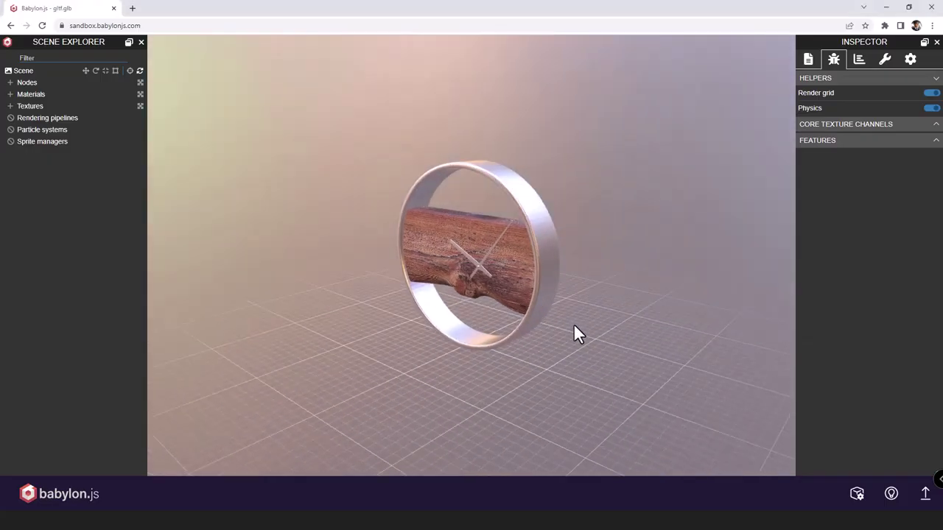
Orbit around the exported wooden clock in the Babylon.js Sandbox to inspect it.
{"action": "mouse_move", "coordinate": [574, 327]}
{"action": "left_mouse_down"}
{"action": "mouse_move", "coordinate": [331, 341]}
{"action": "mouse_move", "coordinate": [454, 326]}
{"action": "mouse_move", "coordinate": [554, 293]}
{"action": "mouse_move", "coordinate": [518, 277]}
{"action": "mouse_move", "coordinate": [475, 285]}
{"action": "mouse_move", "coordinate": [499, 273]}
{"action": "mouse_move", "coordinate": [521, 289]}
{"action": "mouse_move", "coordinate": [564, 292]}
{"action": "mouse_move", "coordinate": [479, 290]}
{"action": "mouse_move", "coordinate": [482, 298]}
{"action": "mouse_move", "coordinate": [543, 267]}
{"action": "mouse_move", "coordinate": [581, 271]}
{"action": "mouse_move", "coordinate": [528, 295]}
{"action": "mouse_move", "coordinate": [343, 295]}
{"action": "mouse_move", "coordinate": [516, 291]}
{"action": "left_mouse_up"}
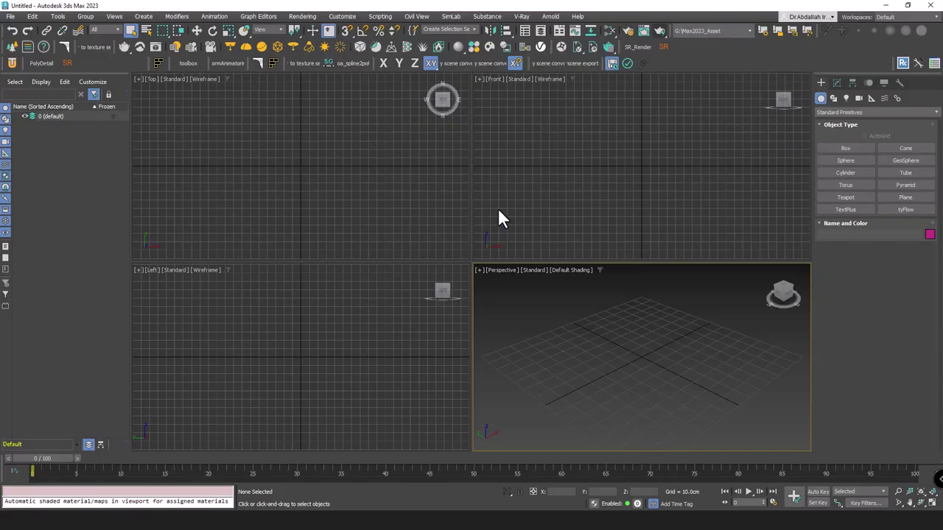
Place Clock Wall 83-19 from Chaos Cosmos in a maximized Perspective view and frame it.
{"action": "left_click", "coordinate": [489, 50]}
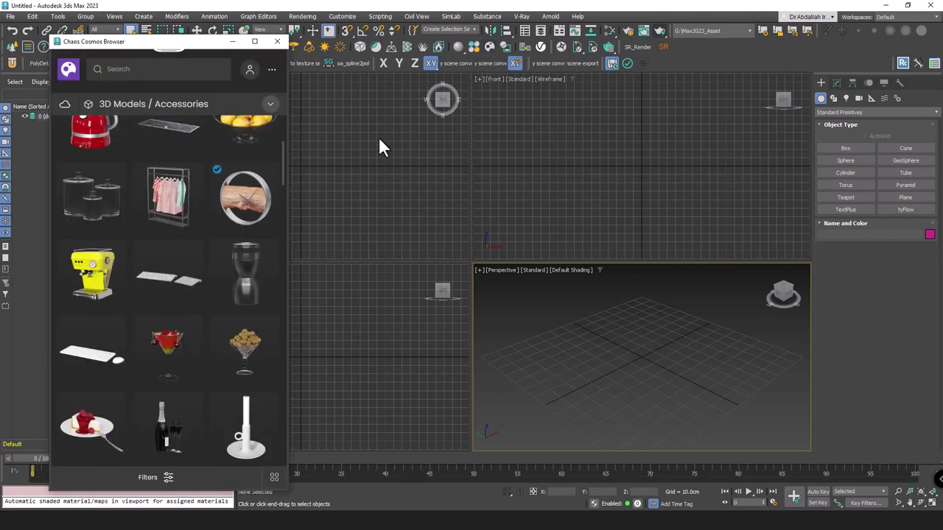
{"action": "mouse_move", "coordinate": [245, 196]}
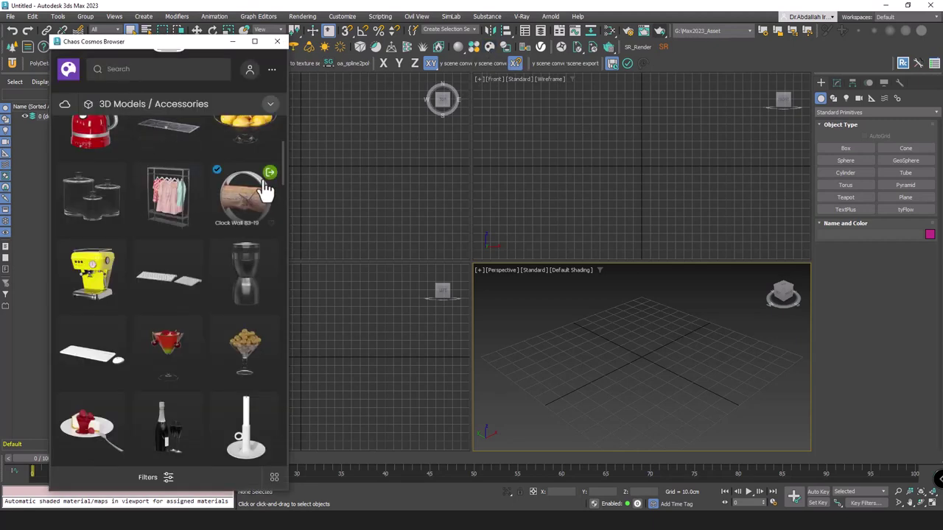
{"action": "left_click", "coordinate": [269, 175]}
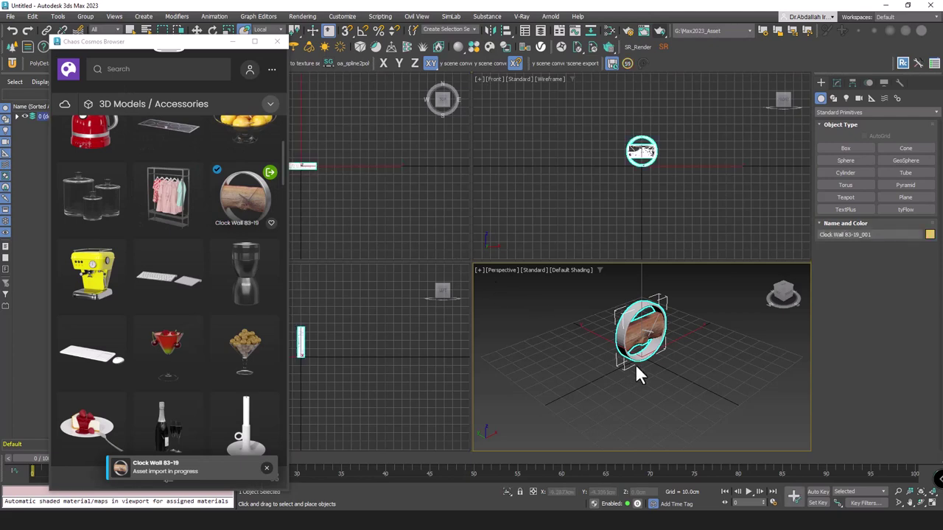
{"action": "left_click", "coordinate": [637, 366]}
{"action": "key", "text": "alt+w"}
{"action": "key", "text": "z"}
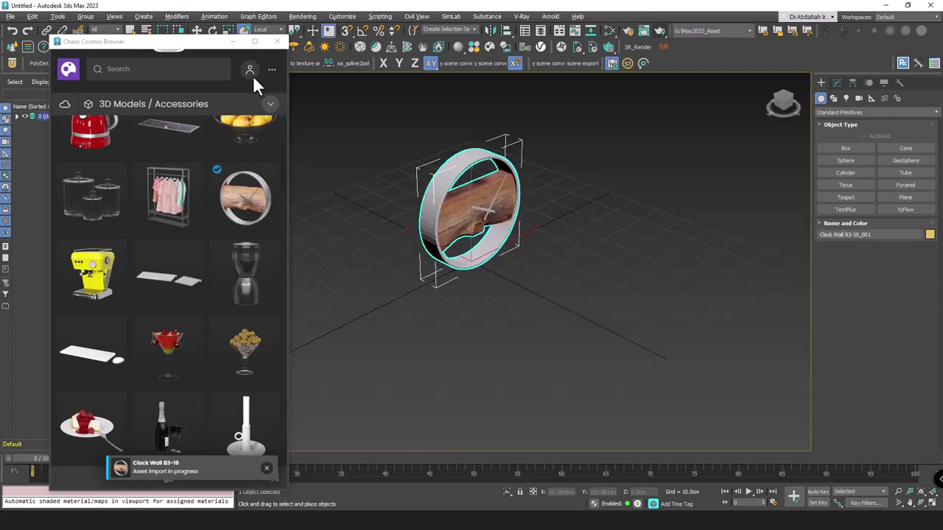
{"action": "left_click", "coordinate": [271, 42]}
{"action": "middle_click_drag", "start_coordinate": [594, 257], "coordinate": [564, 259], "text": "alt"}
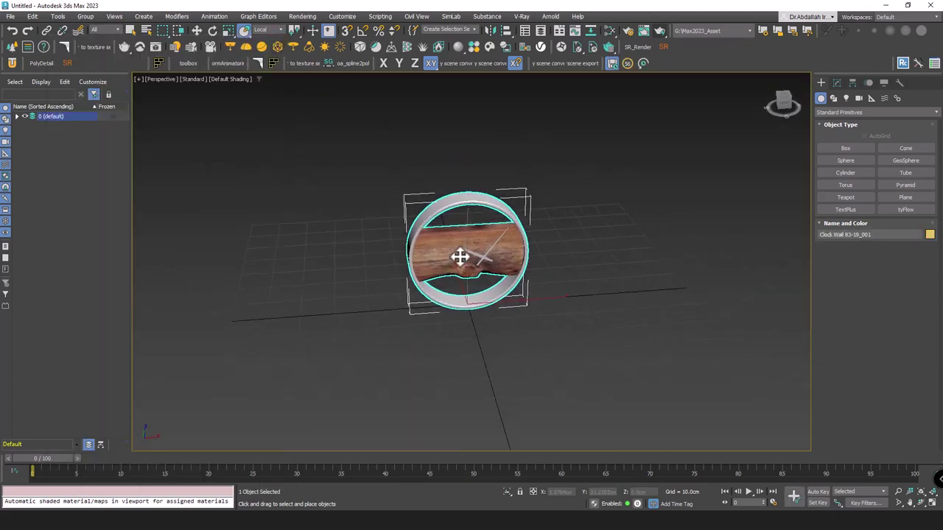
{"action": "scroll", "coordinate": [475, 246], "scroll_direction": "up", "scroll_amount": 3}
{"action": "middle_click_drag", "start_coordinate": [476, 246], "coordinate": [397, 233], "text": "alt"}
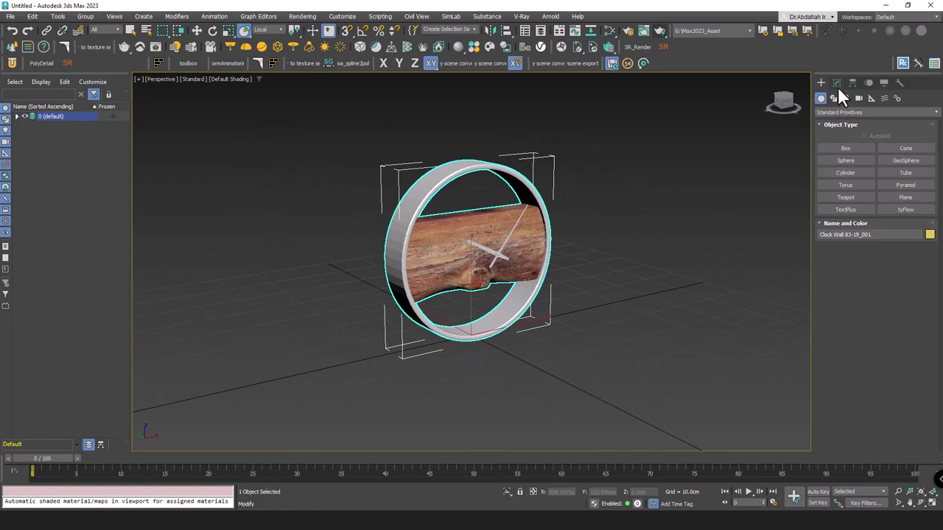
Convert the clock's VRayProxy into a real mesh with Import as mesh.
{"action": "left_click", "coordinate": [837, 82]}
{"action": "left_click_drag", "start_coordinate": [847, 411], "coordinate": [830, 333]}
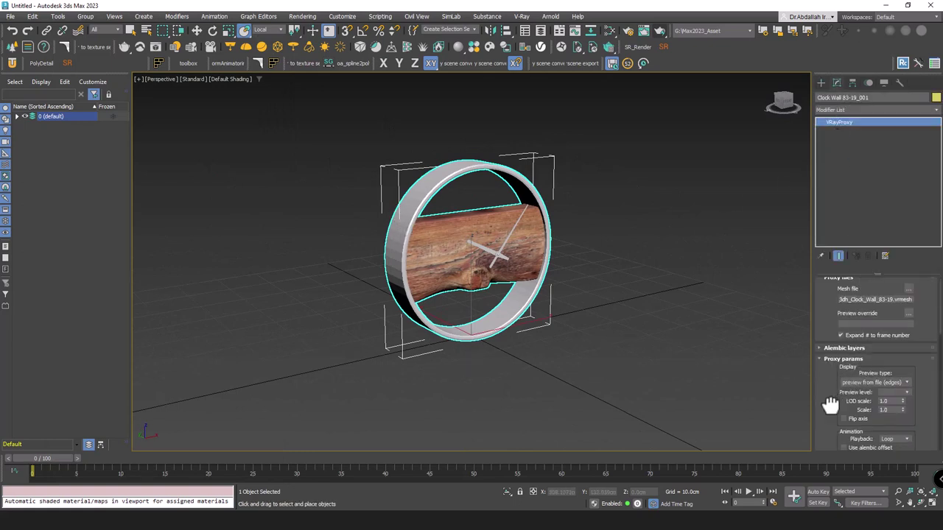
{"action": "left_click", "coordinate": [871, 412]}
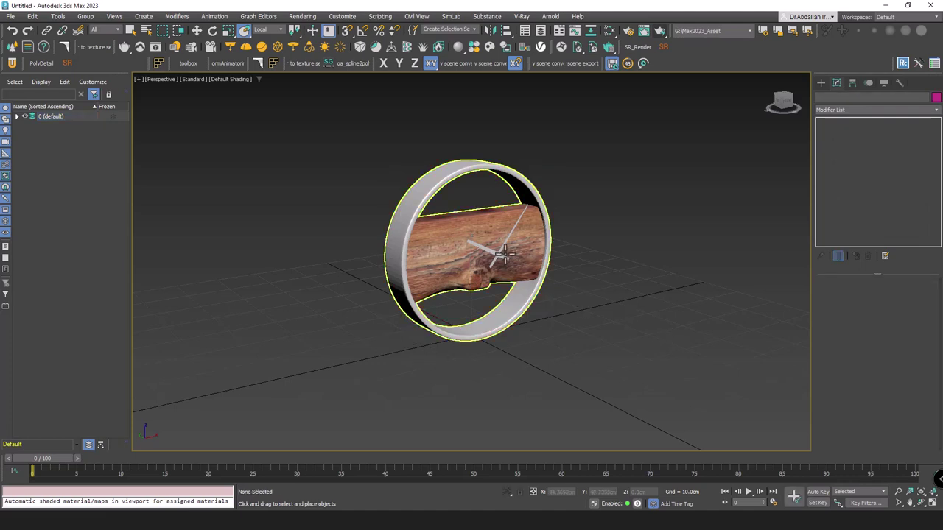
{"action": "right_click", "coordinate": [491, 221]}
{"action": "left_click", "coordinate": [500, 230]}
{"action": "mouse_move", "coordinate": [500, 233]}
{"action": "middle_mouse_down", "text": "alt"}
{"action": "mouse_move", "coordinate": [491, 243]}
{"action": "mouse_move", "coordinate": [479, 238]}
{"action": "middle_mouse_up", "text": "alt"}
{"action": "scroll", "coordinate": [490, 243], "scroll_direction": "up", "scroll_amount": 2}
{"action": "scroll", "coordinate": [490, 243], "scroll_direction": "up", "scroll_amount": 2}
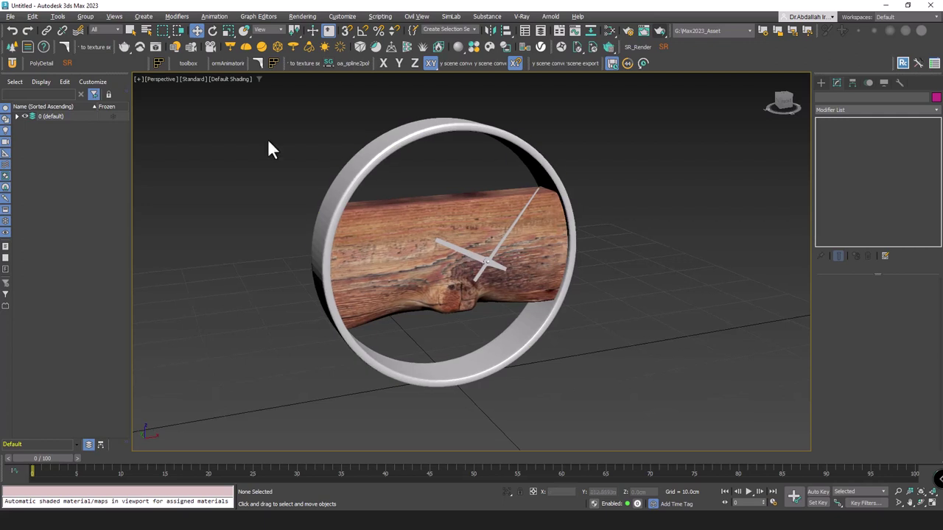
{"action": "left_click", "coordinate": [10, 16]}
{"action": "mouse_move", "coordinate": [22, 172]}
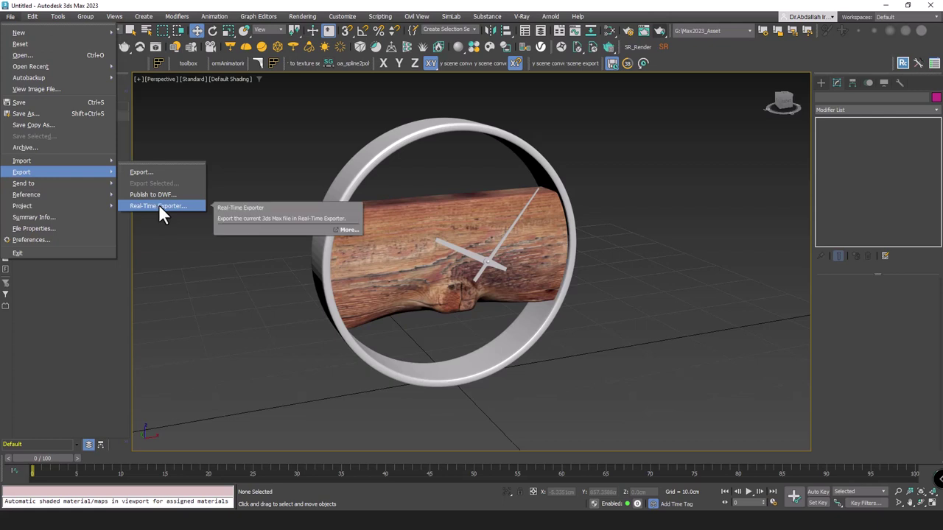
Review the Real-Time Exporter glTF (.glb) options, close them, and open the Slate Material Editor.
{"action": "left_click", "coordinate": [158, 205]}
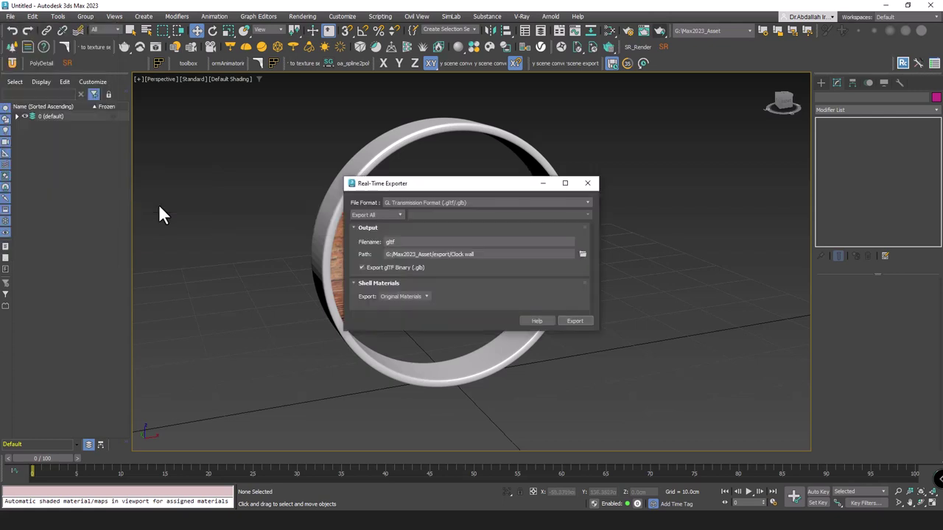
{"action": "left_click_drag", "start_coordinate": [504, 187], "coordinate": [270, 113]}
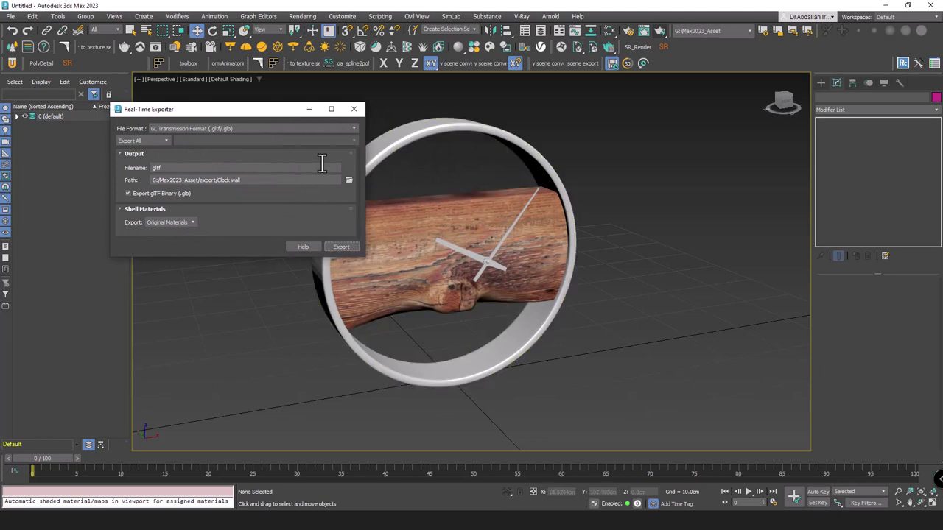
{"action": "left_click", "coordinate": [353, 109]}
{"action": "left_click", "coordinate": [604, 46]}
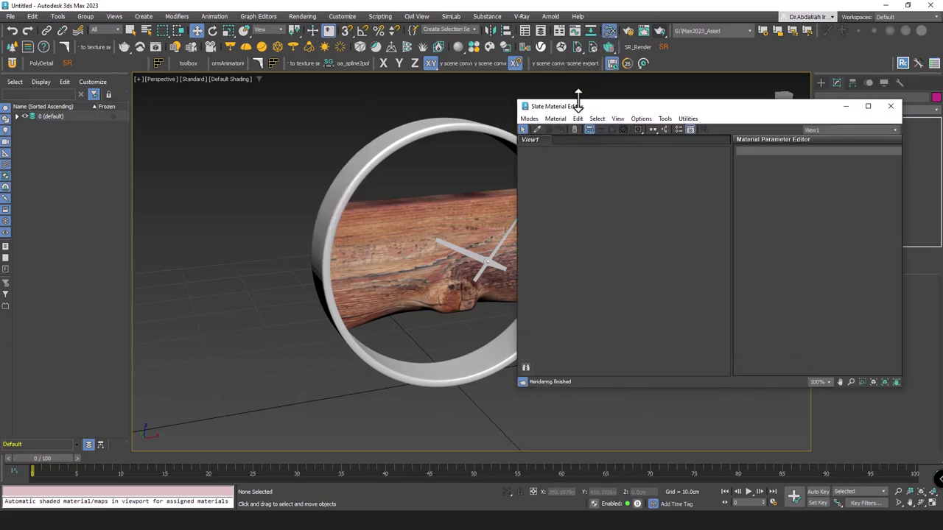
Add a new glTF Material #35 node in Slate view, then start picking the clock's material.
{"action": "left_click_drag", "start_coordinate": [591, 109], "coordinate": [531, 109]}
{"action": "right_click", "coordinate": [527, 196]}
{"action": "mouse_move", "coordinate": [556, 202]}
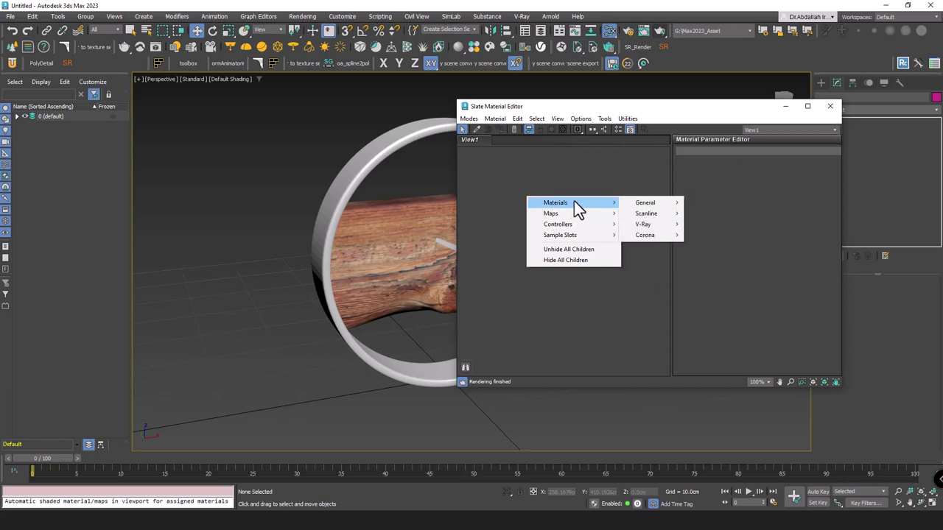
{"action": "mouse_move", "coordinate": [645, 203]}
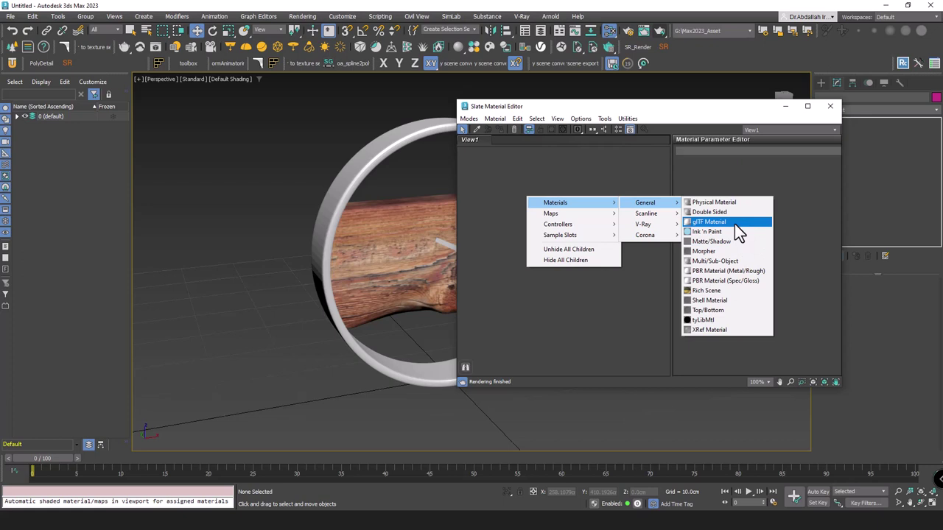
{"action": "left_click", "coordinate": [733, 223]}
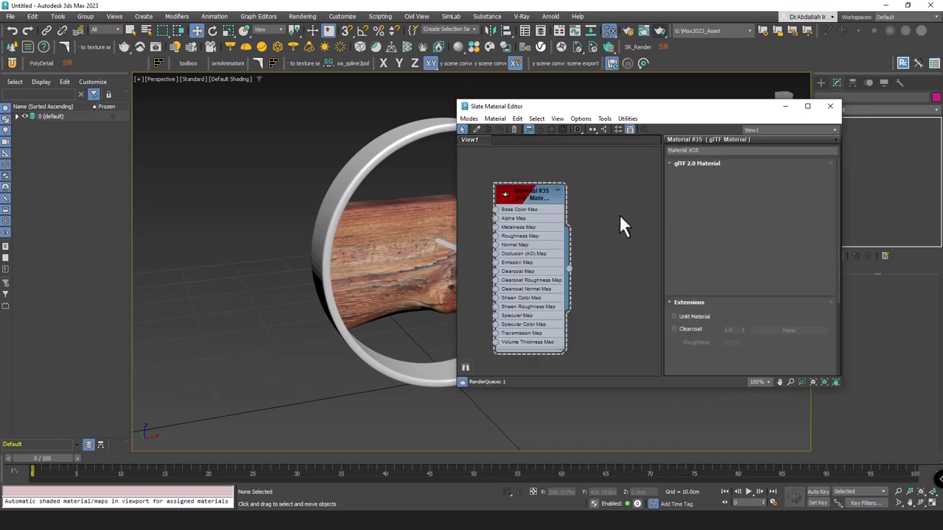
{"action": "left_click_drag", "start_coordinate": [546, 199], "coordinate": [575, 199]}
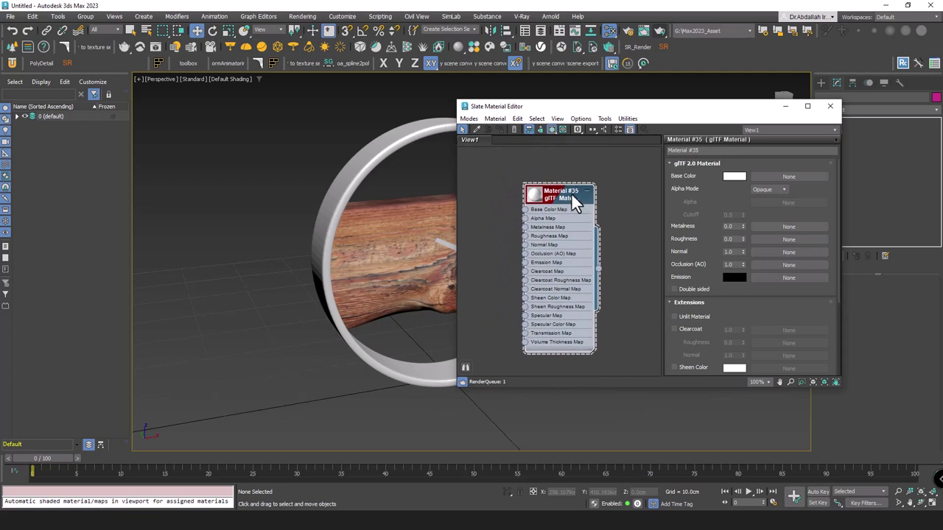
{"action": "middle_click_drag", "start_coordinate": [375, 225], "coordinate": [318, 215], "text": "alt"}
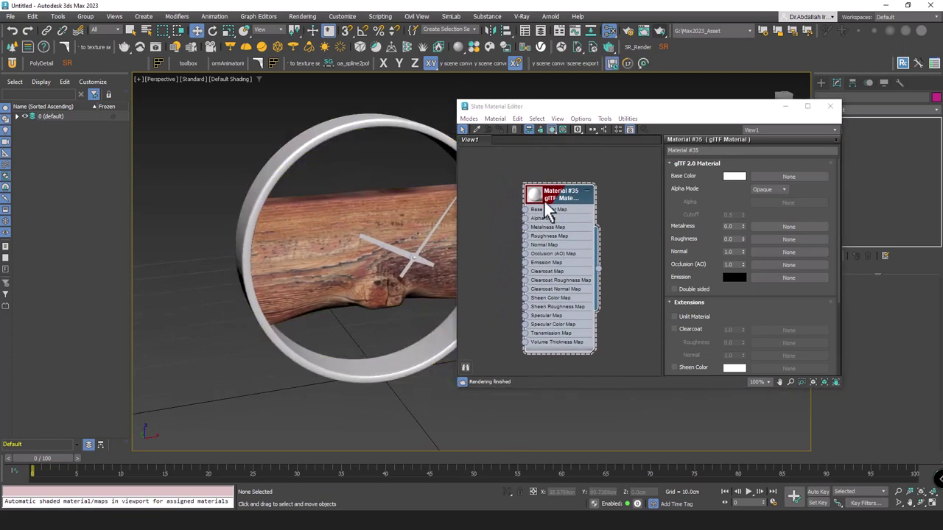
{"action": "left_click_drag", "start_coordinate": [545, 193], "coordinate": [622, 258]}
{"action": "left_click", "coordinate": [477, 129]}
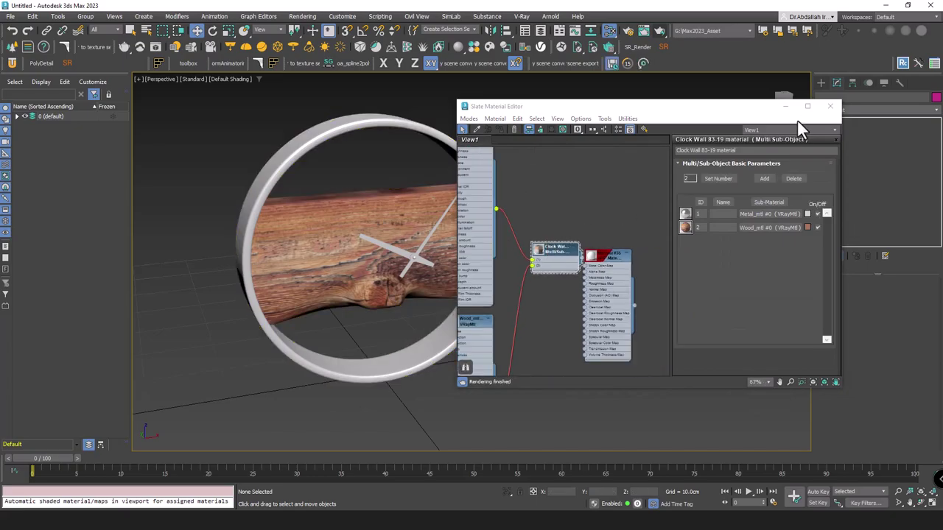
Load the clock's Multi/Sub-Object material tree and bring the Metal_mtl node into view.
{"action": "left_click", "coordinate": [807, 104]}
{"action": "left_click_drag", "start_coordinate": [491, 228], "coordinate": [680, 327]}
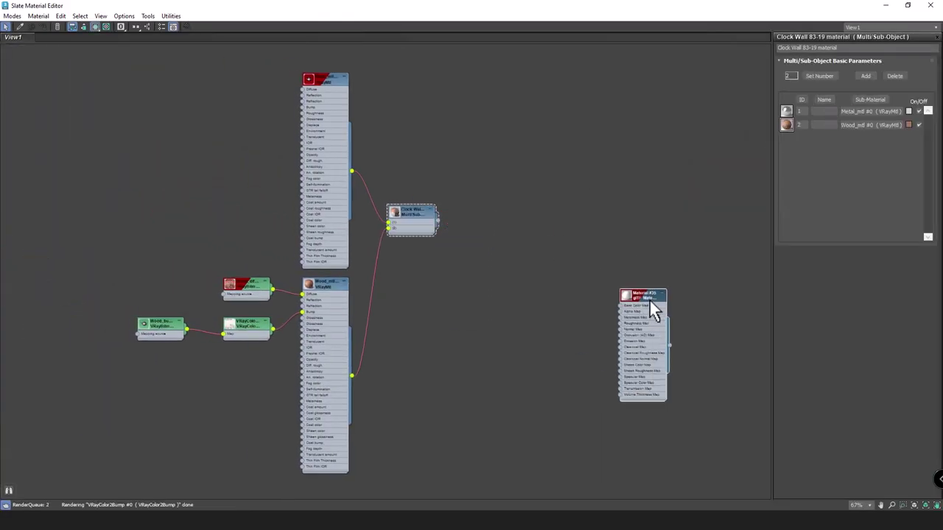
{"action": "middle_click_drag", "start_coordinate": [447, 215], "coordinate": [551, 262]}
{"action": "scroll", "coordinate": [400, 130], "scroll_direction": "up", "scroll_amount": 3}
{"action": "mouse_move", "coordinate": [436, 131]}
{"action": "left_mouse_down"}
{"action": "mouse_move", "coordinate": [454, 133]}
{"action": "mouse_move", "coordinate": [355, 112]}
{"action": "left_mouse_up"}
{"action": "scroll", "coordinate": [410, 123], "scroll_direction": "up", "scroll_amount": 2}
Change Metal_mtl #0's material type to glTF Material and open its settings.
{"action": "double_click", "coordinate": [407, 119]}
{"action": "right_click", "coordinate": [406, 122]}
{"action": "mouse_move", "coordinate": [435, 127]}
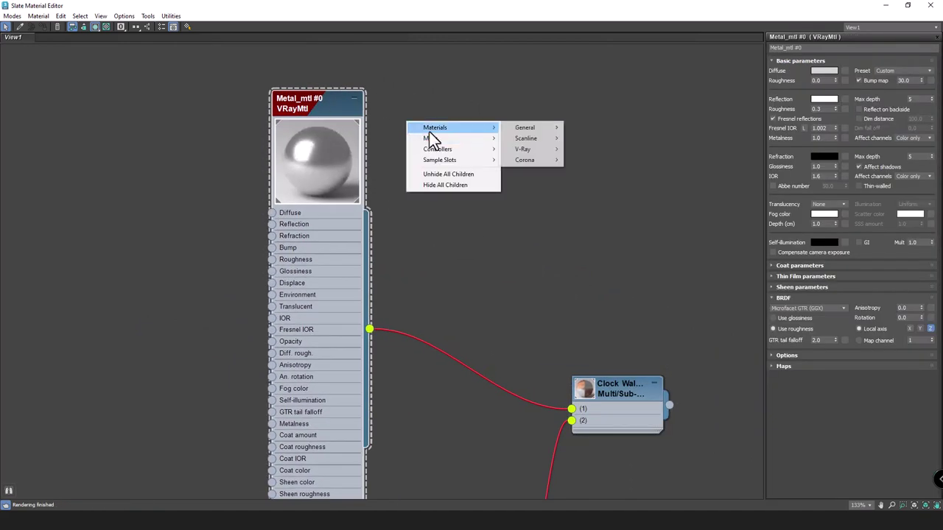
{"action": "left_click", "coordinate": [324, 97]}
{"action": "right_click", "coordinate": [323, 97]}
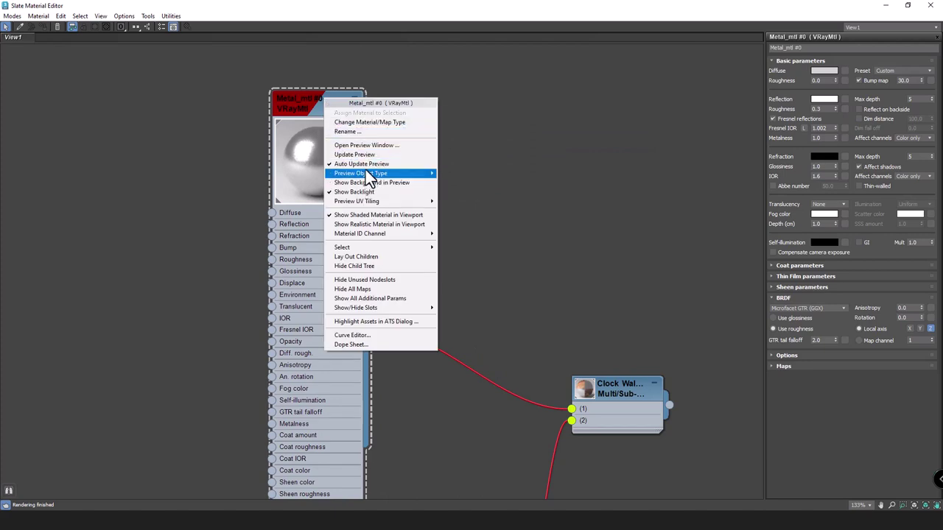
{"action": "left_click", "coordinate": [373, 124]}
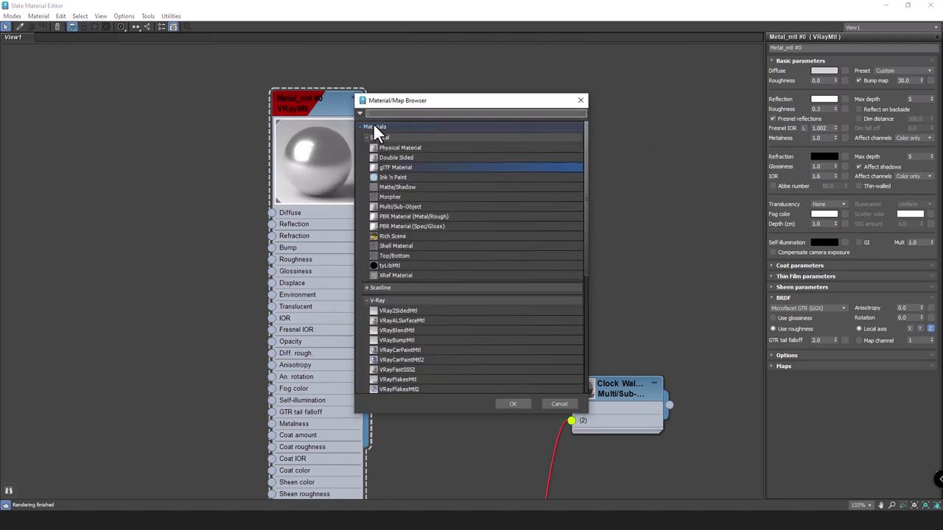
{"action": "double_click", "coordinate": [388, 167]}
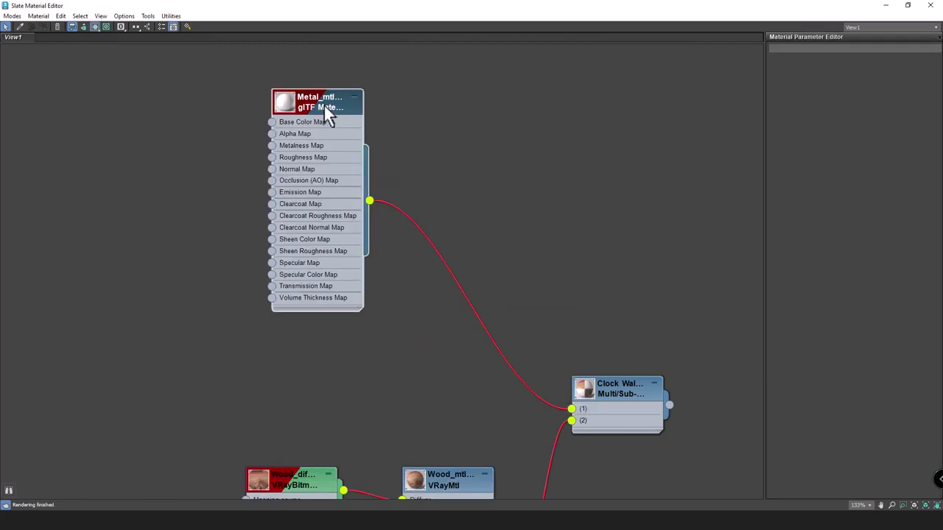
{"action": "middle_click_drag", "start_coordinate": [327, 116], "coordinate": [411, 193]}
{"action": "scroll", "coordinate": [387, 200], "scroll_direction": "up", "scroll_amount": 3}
{"action": "double_click", "coordinate": [385, 204]}
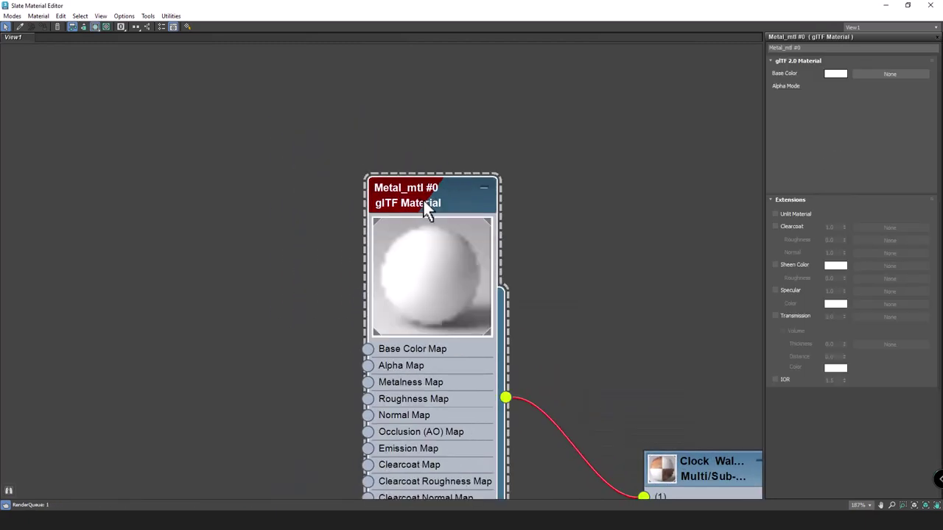
{"action": "middle_click_drag", "start_coordinate": [459, 228], "coordinate": [393, 123]}
{"action": "left_click_drag", "start_coordinate": [388, 99], "coordinate": [421, 69]}
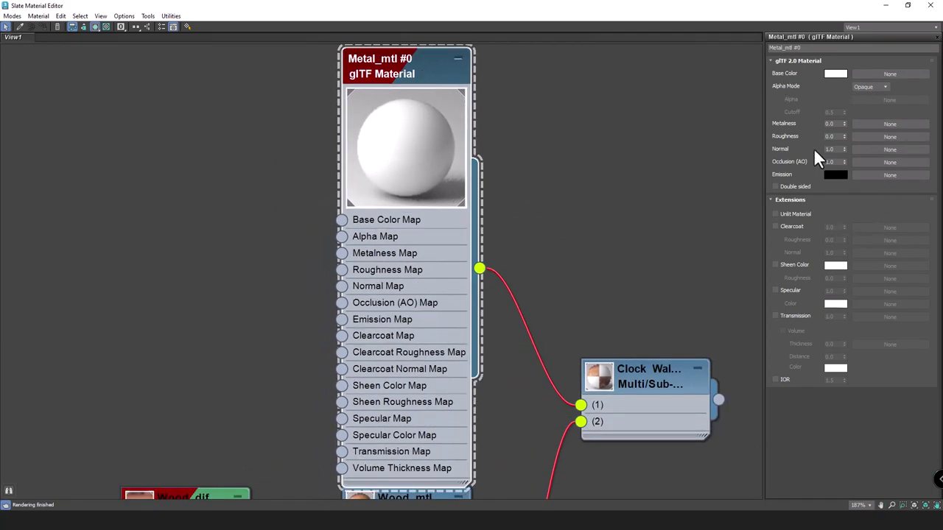
Set Metal_mtl #0's Metalness to 1.0 and Roughness to 0.2.
{"action": "double_click", "coordinate": [833, 123]}
{"action": "type", "text": "1"}
{"action": "key", "text": "Return"}
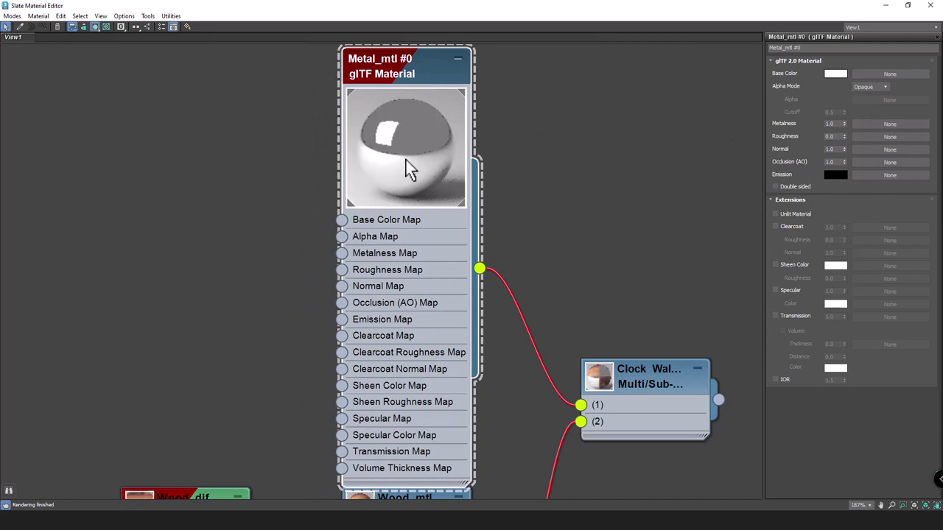
{"action": "double_click", "coordinate": [838, 136]}
{"action": "type", "text": "0.3"}
{"action": "key", "text": "Return"}
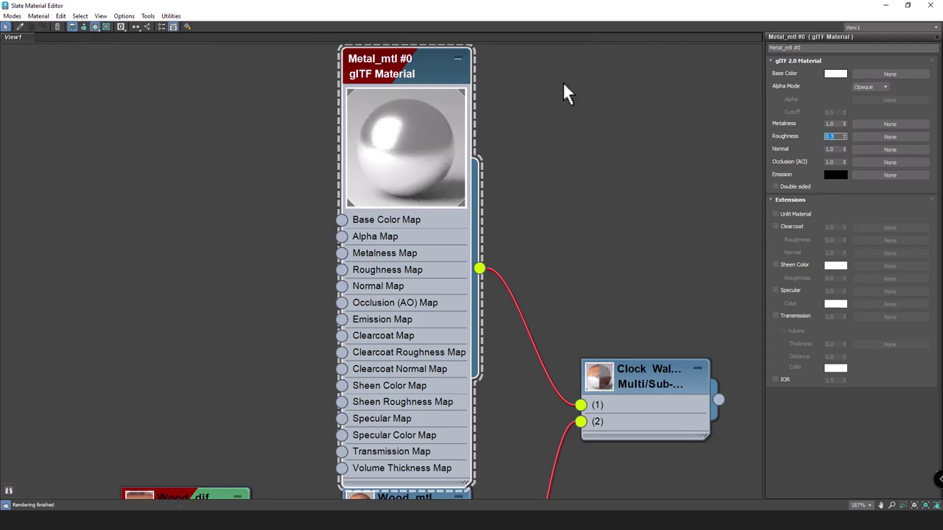
{"action": "type", "text": "0.2"}
{"action": "key", "text": "Return"}
{"action": "middle_click_drag", "start_coordinate": [415, 81], "coordinate": [366, 70]}
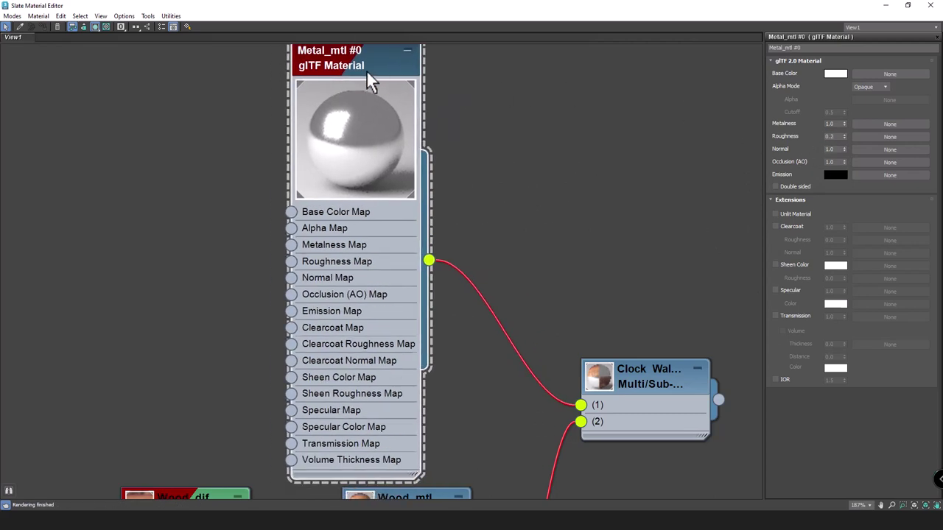
{"action": "scroll", "coordinate": [384, 135], "scroll_direction": "down", "scroll_amount": 3}
{"action": "scroll", "coordinate": [415, 263], "scroll_direction": "down", "scroll_amount": 2}
{"action": "middle_click_drag", "start_coordinate": [416, 264], "coordinate": [475, 250]}
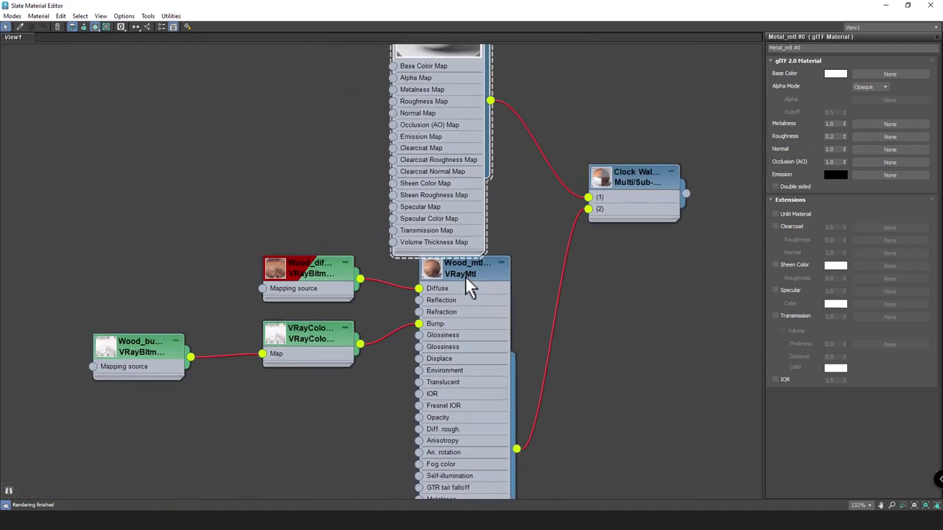
Add a new glTF Material #37 node to the right of Wood_mtl.
{"action": "left_click_drag", "start_coordinate": [469, 275], "coordinate": [438, 312]}
{"action": "scroll", "coordinate": [437, 312], "scroll_direction": "up", "scroll_amount": 2}
{"action": "scroll", "coordinate": [437, 313], "scroll_direction": "up", "scroll_amount": 2}
{"action": "left_click_drag", "start_coordinate": [497, 240], "coordinate": [335, 238]}
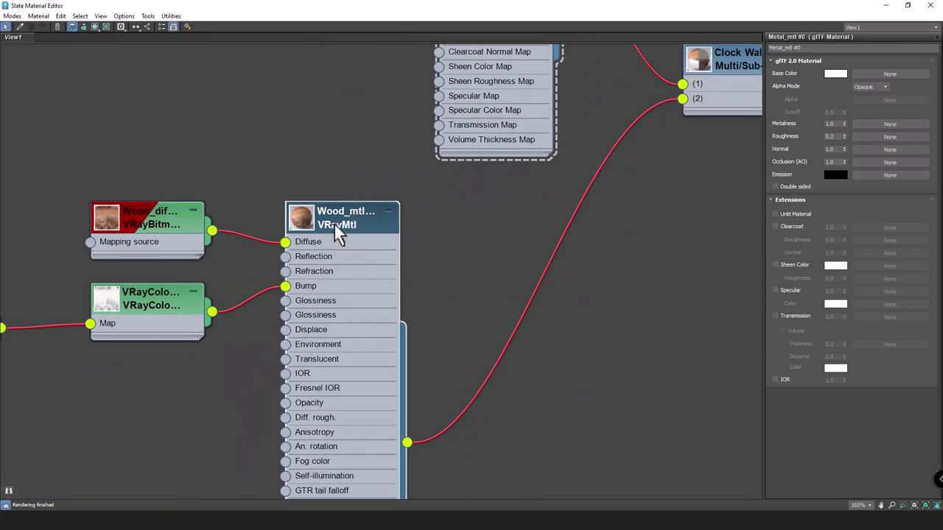
{"action": "right_click", "coordinate": [484, 245]}
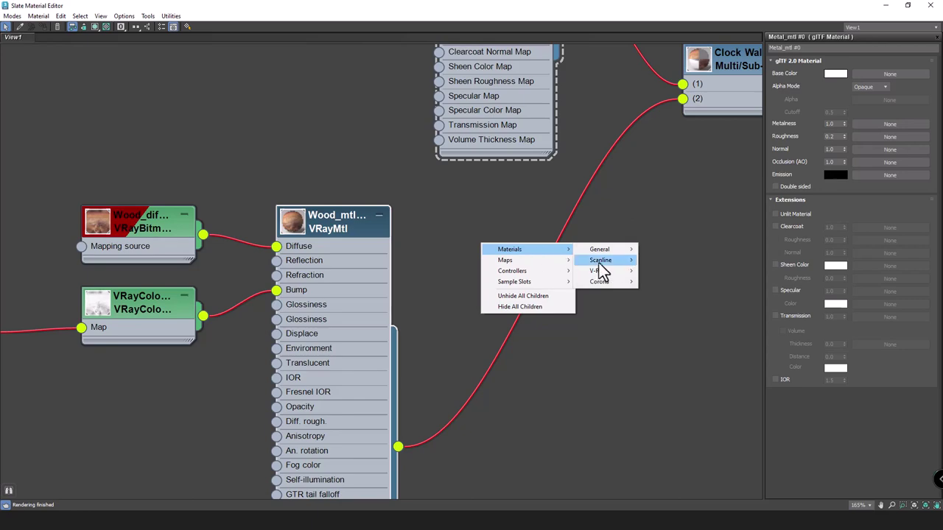
{"action": "mouse_move", "coordinate": [599, 249]}
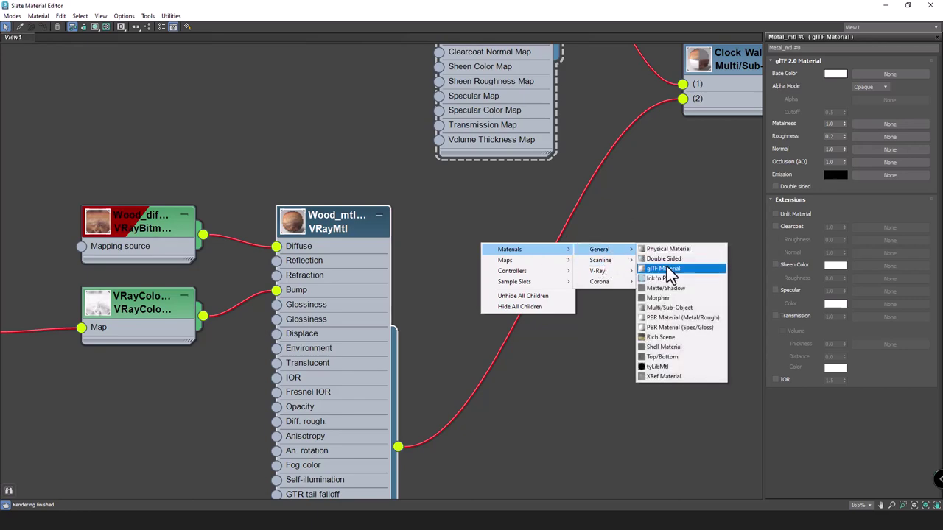
{"action": "left_click", "coordinate": [663, 268]}
{"action": "left_click_drag", "start_coordinate": [474, 235], "coordinate": [644, 234]}
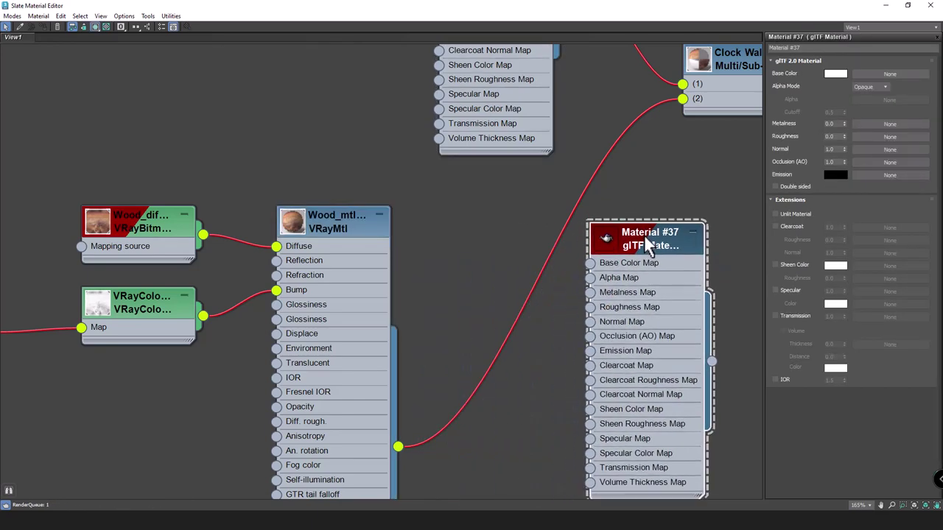
Copy the Wood_diff VRayBitmap as Map #1 and place it next to Material #37.
{"action": "left_click_drag", "start_coordinate": [150, 222], "coordinate": [481, 280], "text": "shift"}
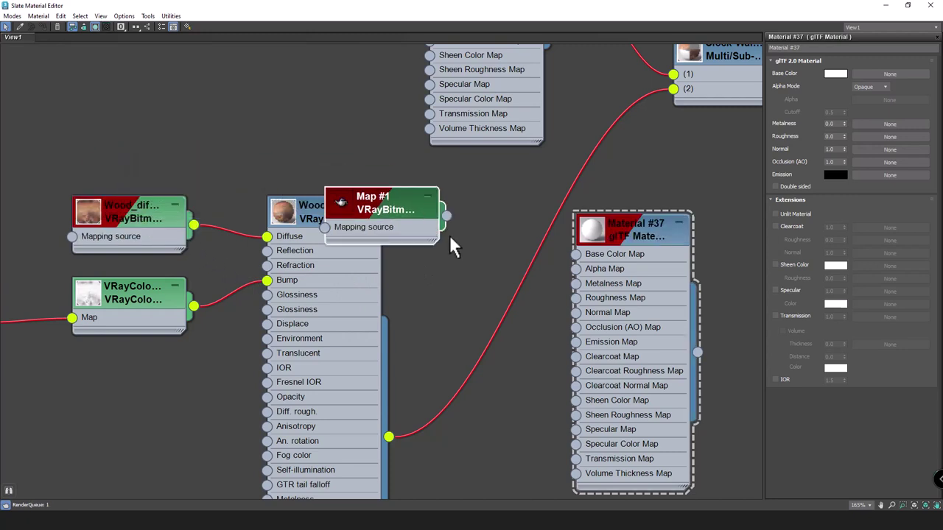
{"action": "middle_click_drag", "start_coordinate": [480, 280], "coordinate": [461, 227]}
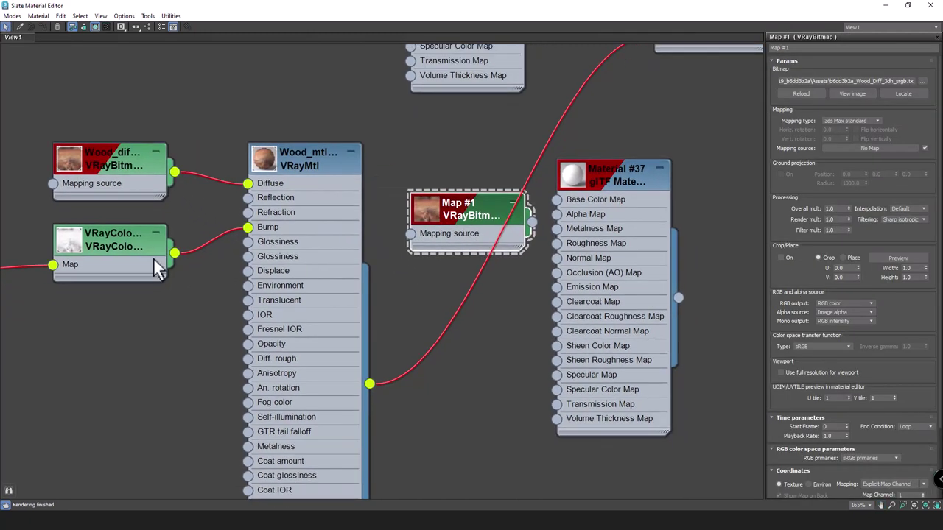
{"action": "left_click_drag", "start_coordinate": [158, 257], "coordinate": [205, 256]}
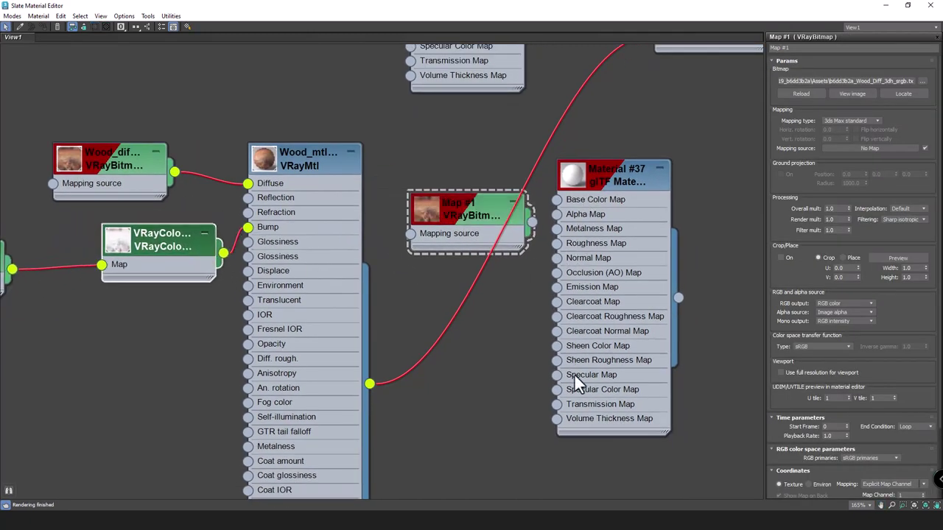
{"action": "left_click_drag", "start_coordinate": [497, 221], "coordinate": [479, 203]}
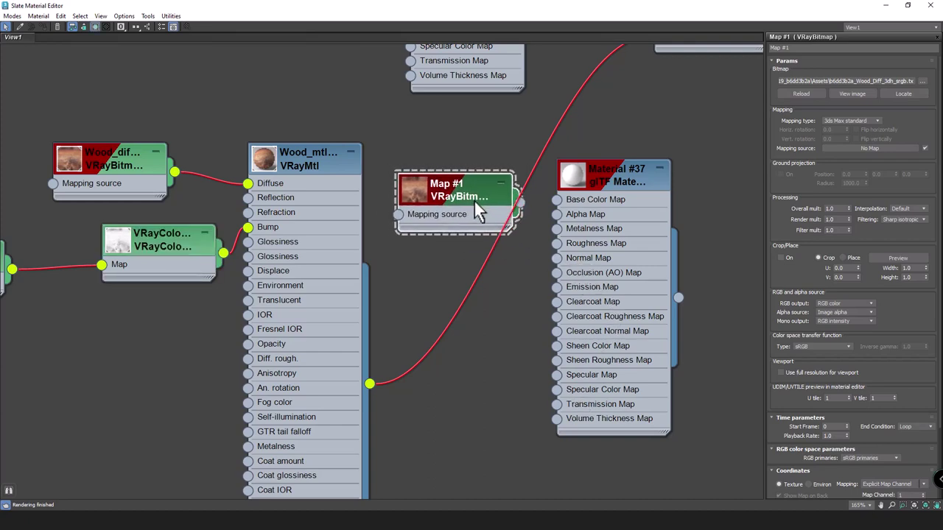
{"action": "scroll", "coordinate": [481, 220], "scroll_direction": "up", "scroll_amount": 1}
{"action": "middle_click_drag", "start_coordinate": [501, 223], "coordinate": [392, 229]}
{"action": "left_click_drag", "start_coordinate": [486, 185], "coordinate": [573, 199]}
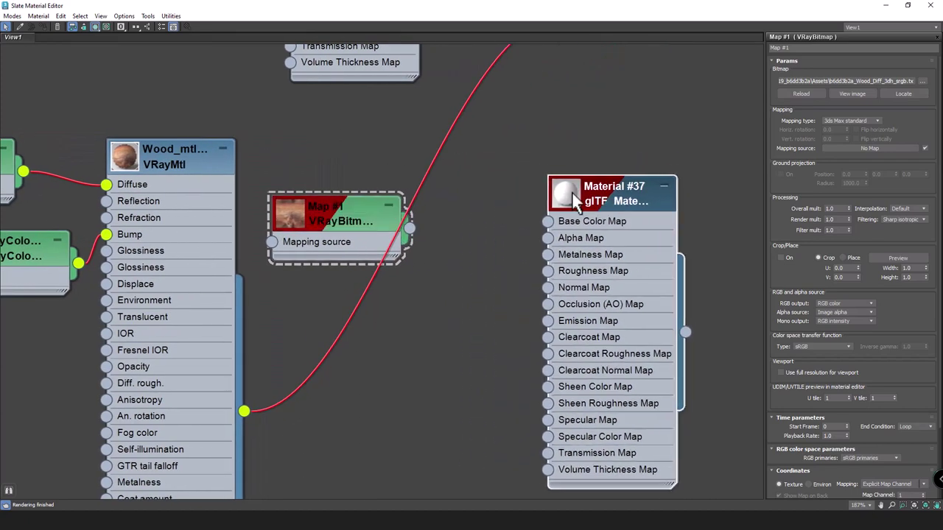
{"action": "left_click_drag", "start_coordinate": [341, 218], "coordinate": [454, 217]}
{"action": "middle_click_drag", "start_coordinate": [454, 214], "coordinate": [347, 200]}
{"action": "left_click_drag", "start_coordinate": [512, 185], "coordinate": [566, 185]}
{"action": "left_click_drag", "start_coordinate": [337, 214], "coordinate": [389, 192]}
Adjust Map #1's position, check its bitmap file path, and show its texture preview.
{"action": "scroll", "coordinate": [409, 200], "scroll_direction": "up", "scroll_amount": 1}
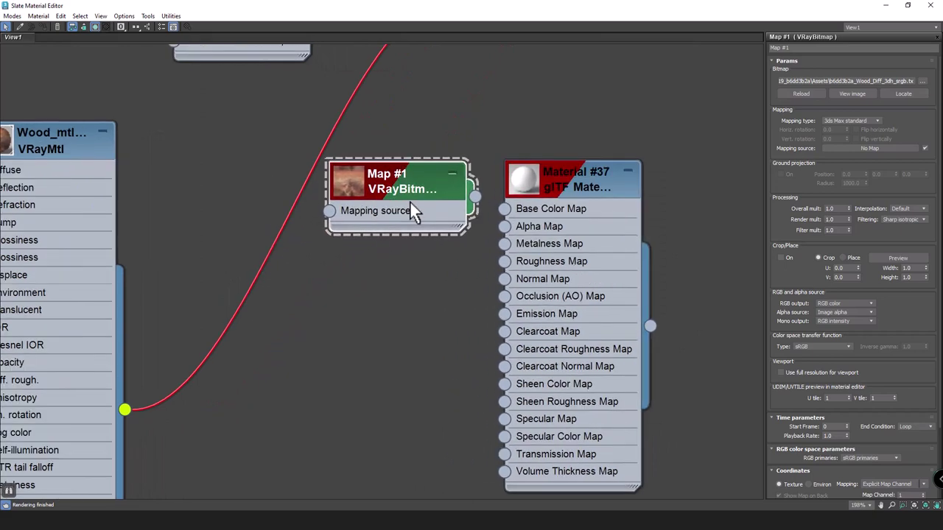
{"action": "middle_click_drag", "start_coordinate": [410, 200], "coordinate": [357, 222]}
{"action": "left_click_drag", "start_coordinate": [358, 224], "coordinate": [356, 244]}
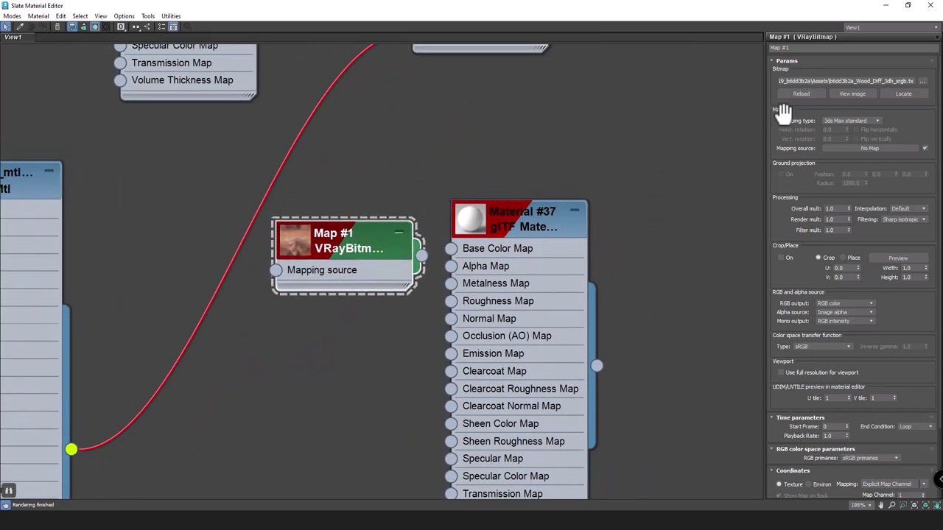
{"action": "left_click", "coordinate": [897, 83]}
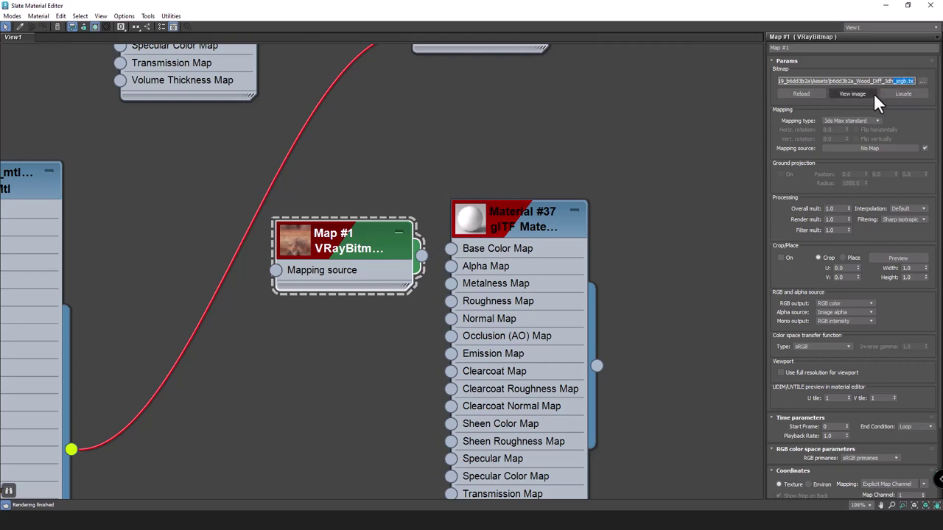
{"action": "middle_click_drag", "start_coordinate": [397, 255], "coordinate": [428, 247]}
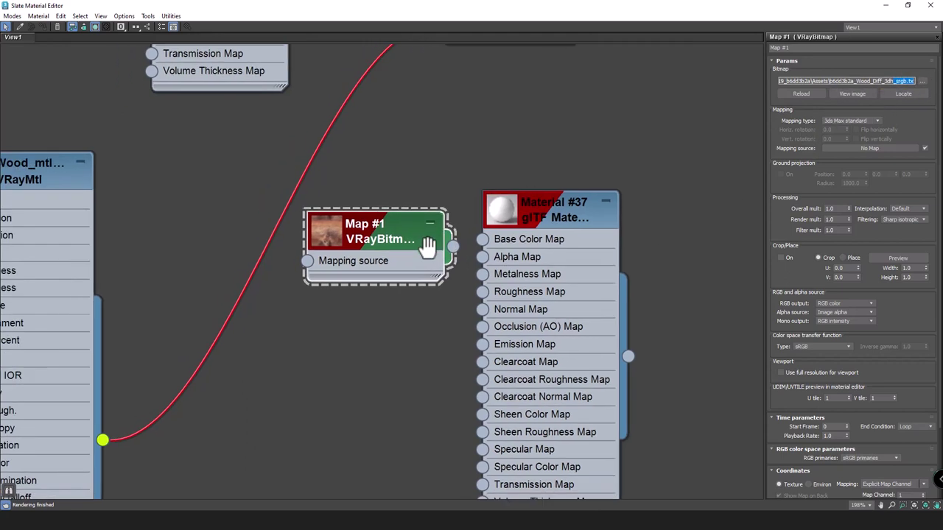
{"action": "double_click", "coordinate": [330, 234]}
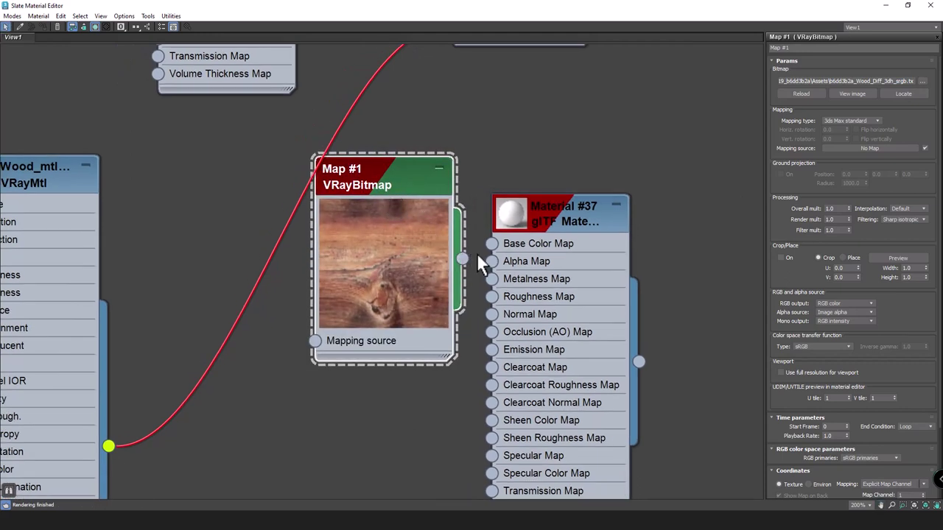
Render Map #1 at 2000 × 2000 to wood.jpg, overwriting the existing file.
{"action": "right_click", "coordinate": [382, 225]}
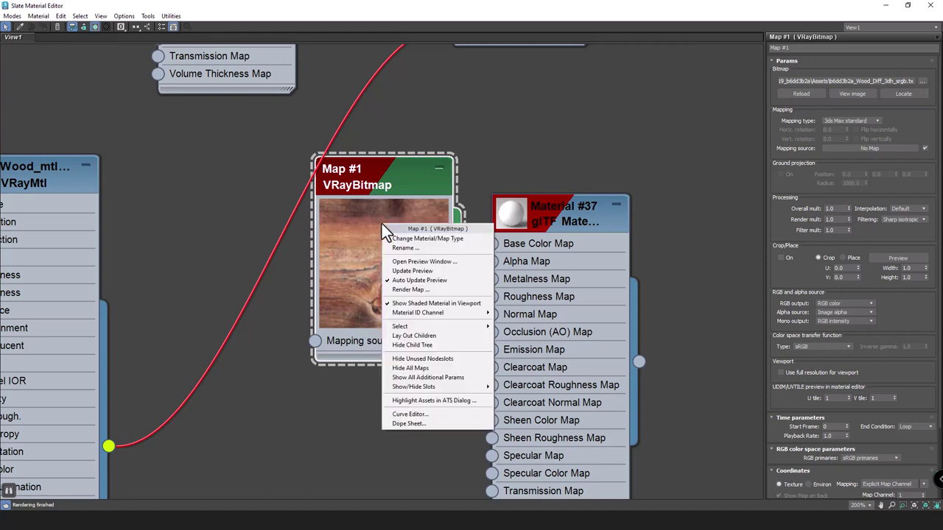
{"action": "left_click", "coordinate": [417, 291]}
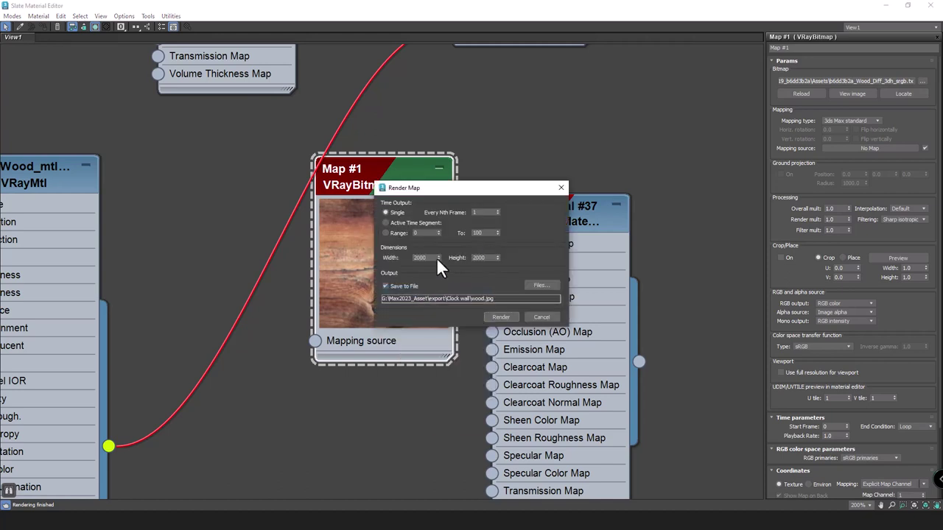
{"action": "double_click", "coordinate": [485, 258]}
{"action": "left_click", "coordinate": [498, 318]}
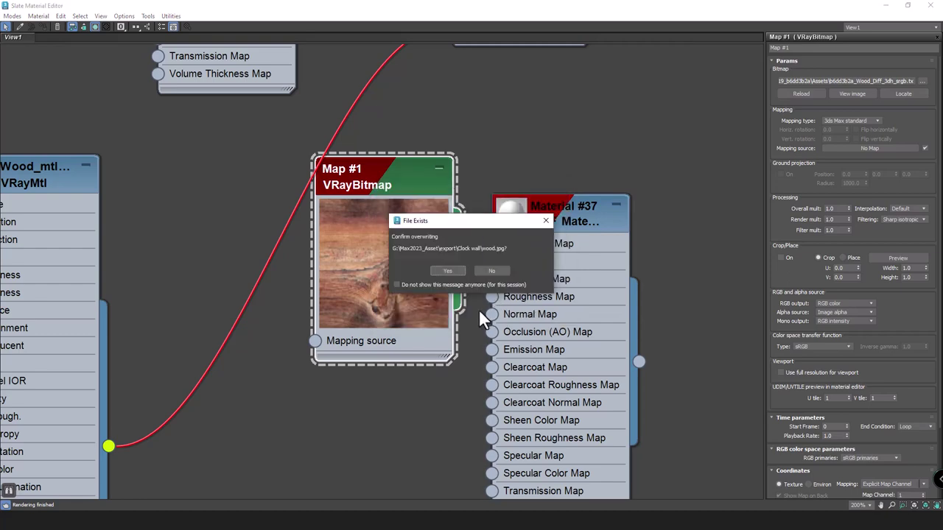
{"action": "left_click", "coordinate": [449, 271]}
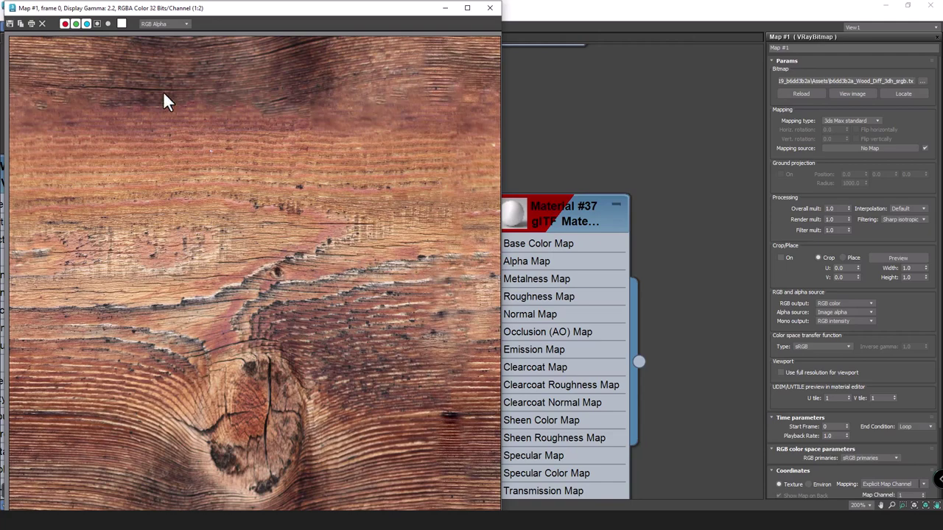
{"action": "left_click", "coordinate": [490, 9]}
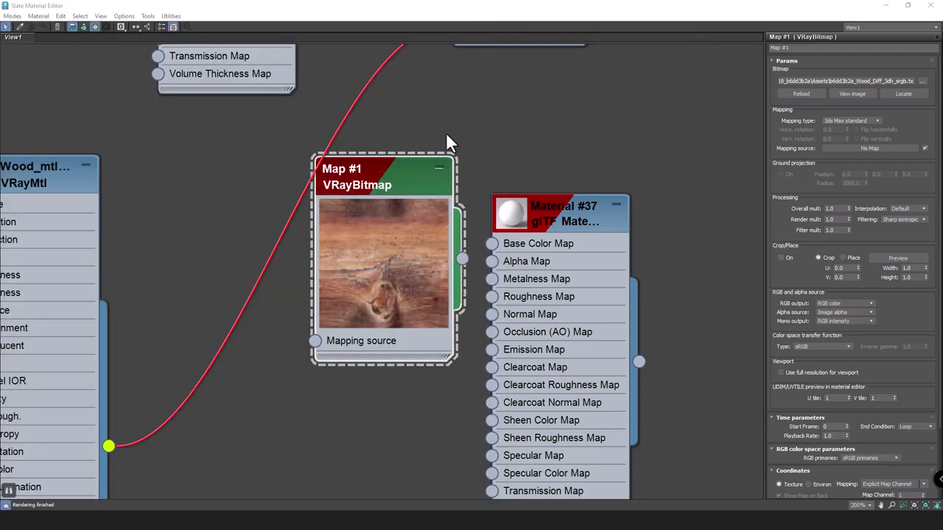
{"action": "left_click_drag", "start_coordinate": [415, 178], "coordinate": [317, 217]}
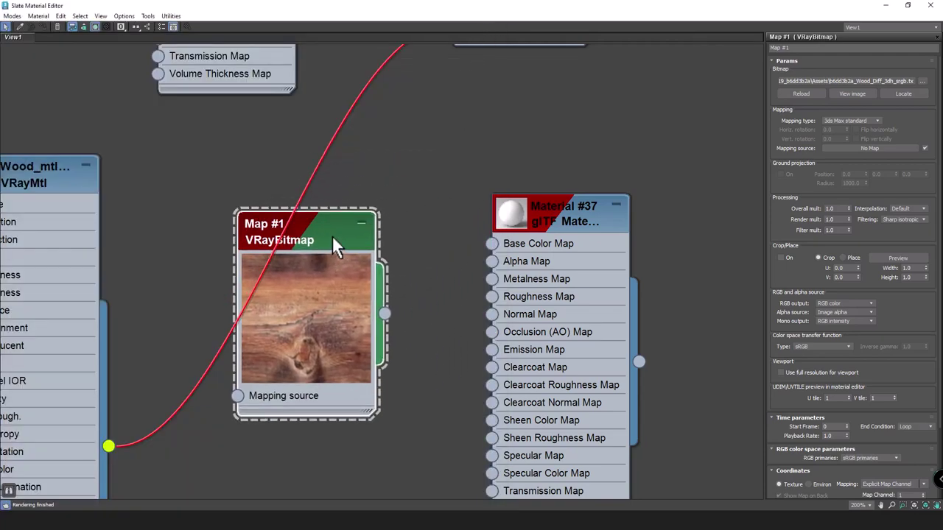
Add a Bitmap node loading wood.jpg and wire it to Material #37's Base Color Map.
{"action": "right_click", "coordinate": [435, 151]}
{"action": "mouse_move", "coordinate": [546, 169]}
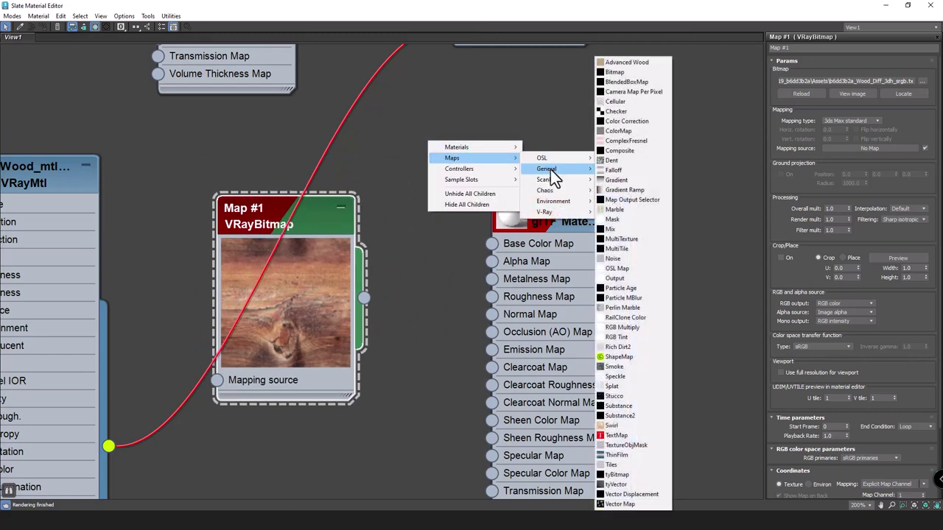
{"action": "left_click", "coordinate": [615, 71]}
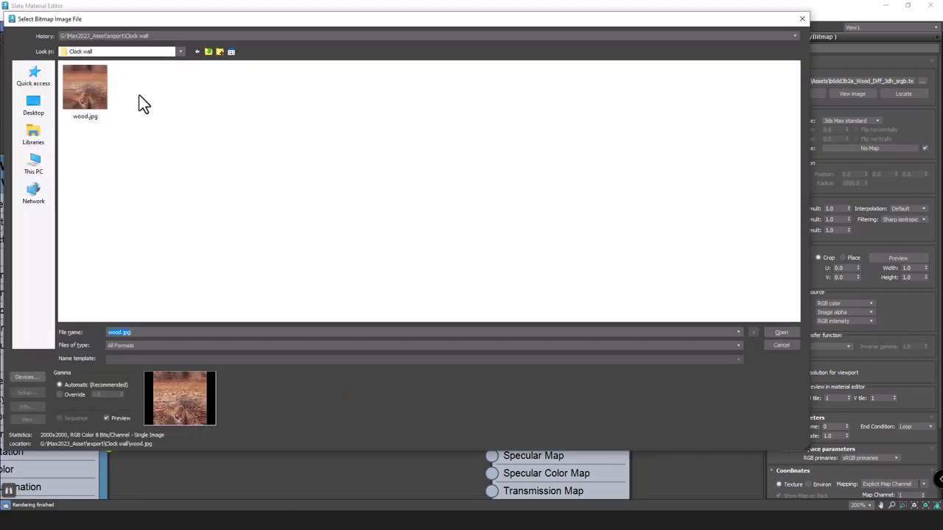
{"action": "left_click", "coordinate": [87, 90]}
{"action": "double_click", "coordinate": [88, 88]}
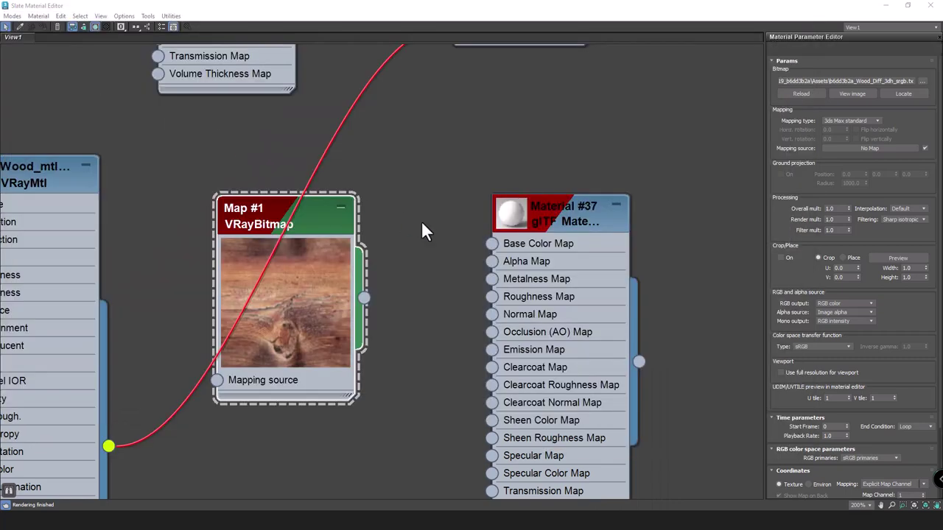
{"action": "left_click_drag", "start_coordinate": [485, 152], "coordinate": [406, 215]}
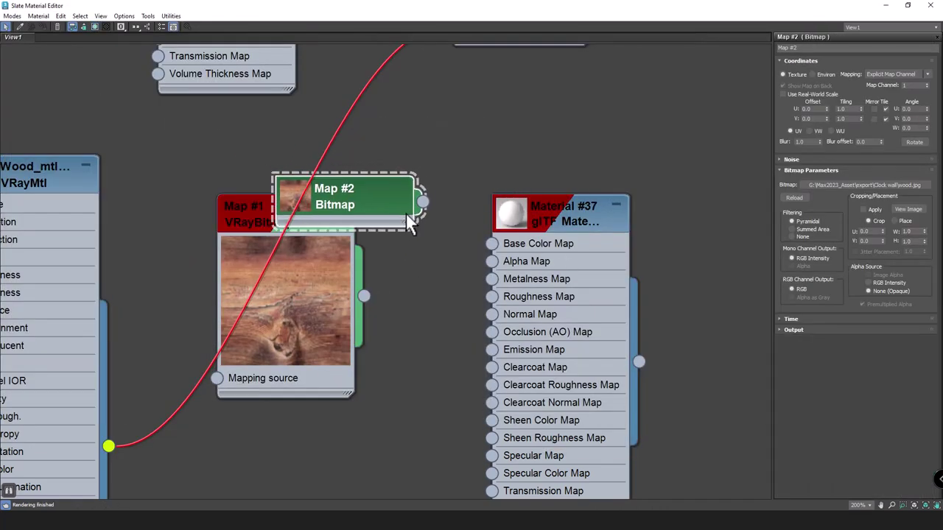
{"action": "scroll", "coordinate": [519, 256], "scroll_direction": "down", "scroll_amount": 2}
{"action": "left_click", "coordinate": [527, 239]}
{"action": "scroll", "coordinate": [524, 246], "scroll_direction": "up", "scroll_amount": 2}
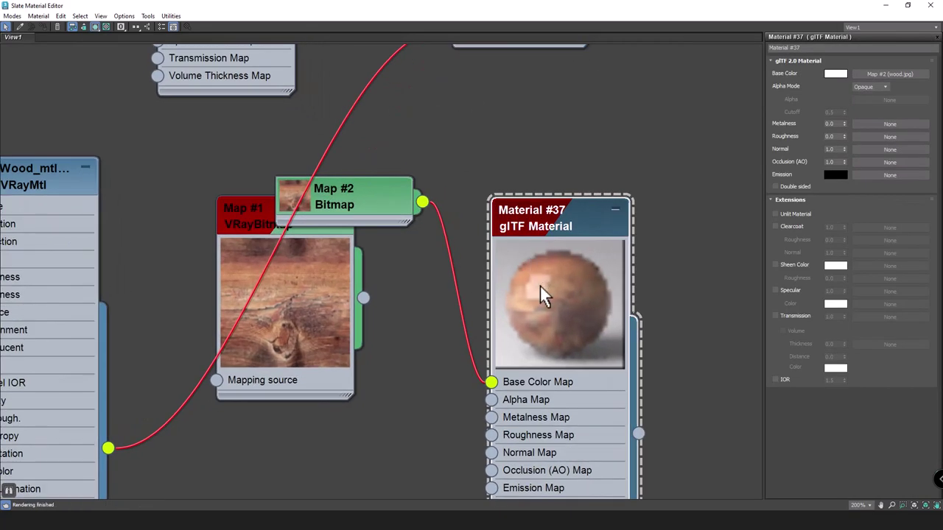
{"action": "left_click_drag", "start_coordinate": [558, 222], "coordinate": [538, 203]}
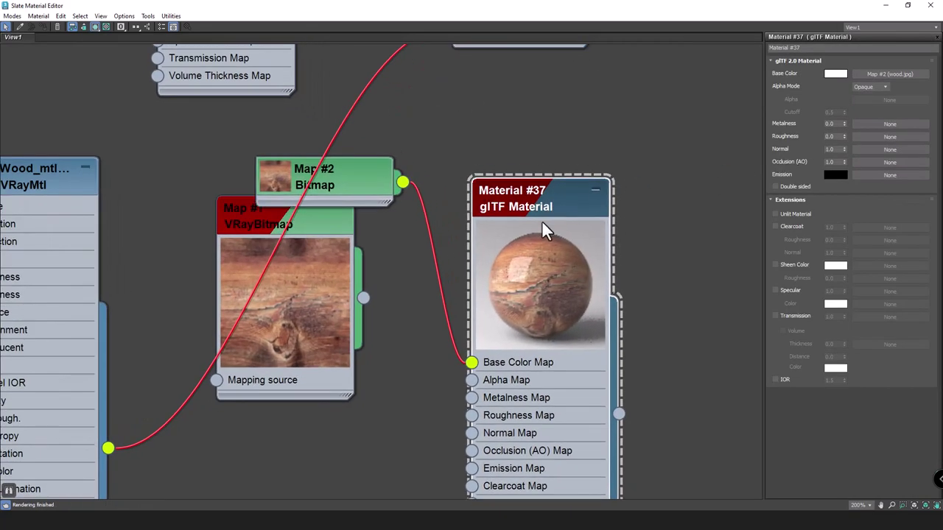
Set Material #37's Roughness to 0.5.
{"action": "double_click", "coordinate": [830, 136]}
{"action": "type", "text": "0.5"}
{"action": "key", "text": "Return"}
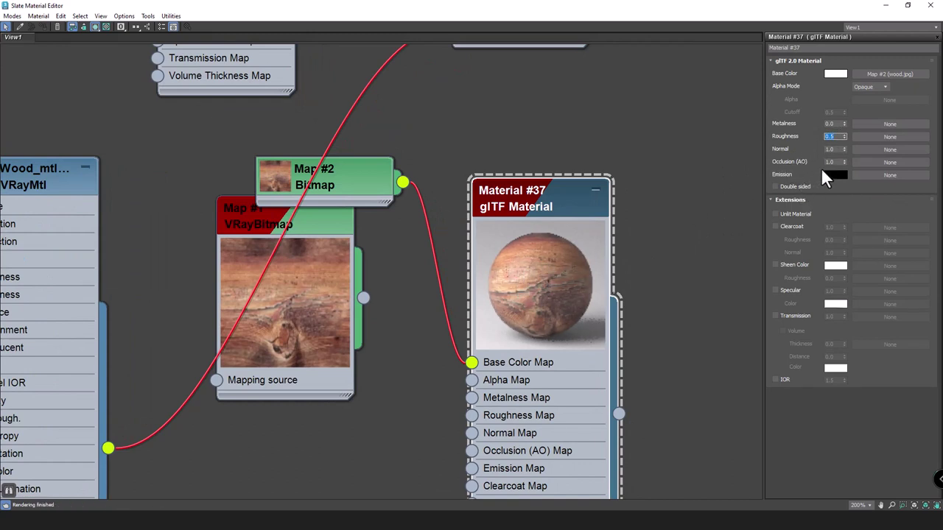
{"action": "scroll", "coordinate": [603, 221], "scroll_direction": "down", "scroll_amount": 3}
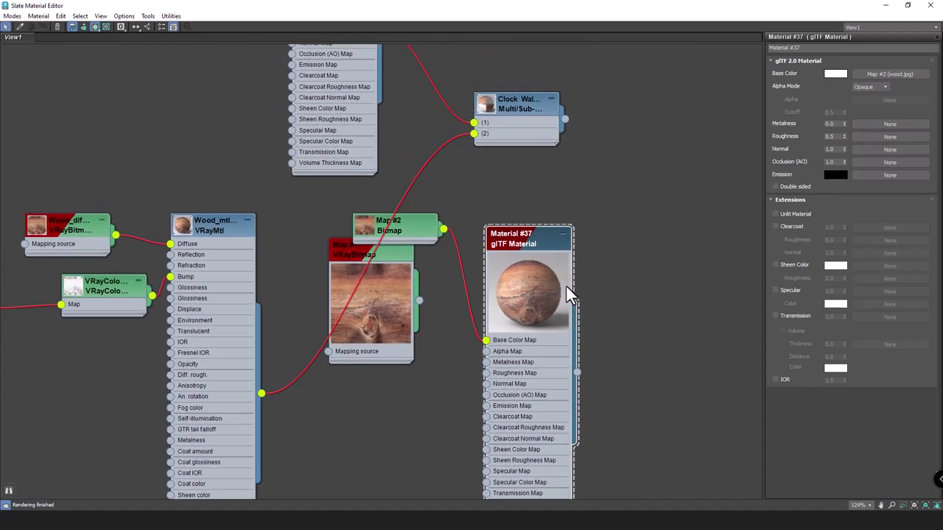
Wire Material #37 into input 2 of the Clock Wall Multi/Sub-Object material.
{"action": "mouse_move", "coordinate": [577, 373]}
{"action": "left_mouse_down"}
{"action": "mouse_move", "coordinate": [476, 133]}
{"action": "mouse_move", "coordinate": [575, 150]}
{"action": "left_mouse_up"}
{"action": "double_click", "coordinate": [573, 145]}
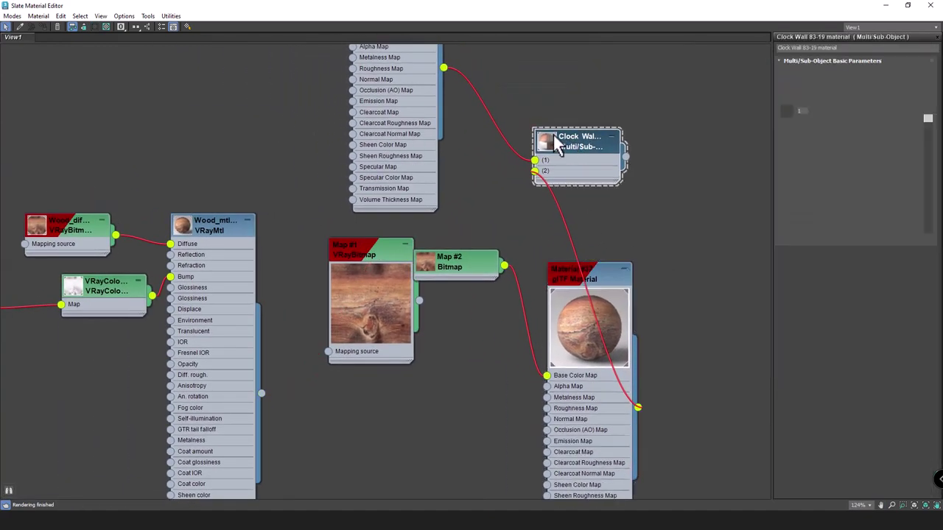
{"action": "scroll", "coordinate": [538, 207], "scroll_direction": "down", "scroll_amount": 2}
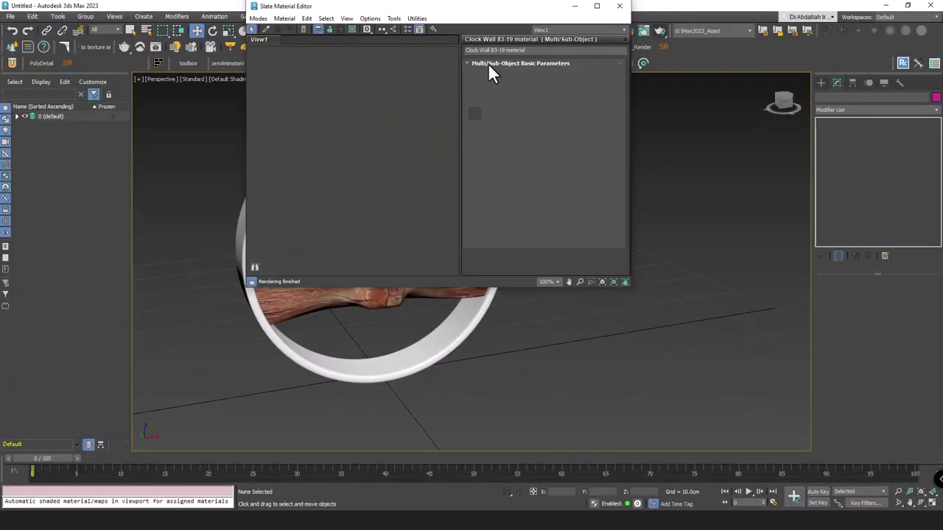
Shrink and close the Slate Material Editor, turning the viewport toward the clock.
{"action": "left_click_drag", "start_coordinate": [438, 8], "coordinate": [624, 213]}
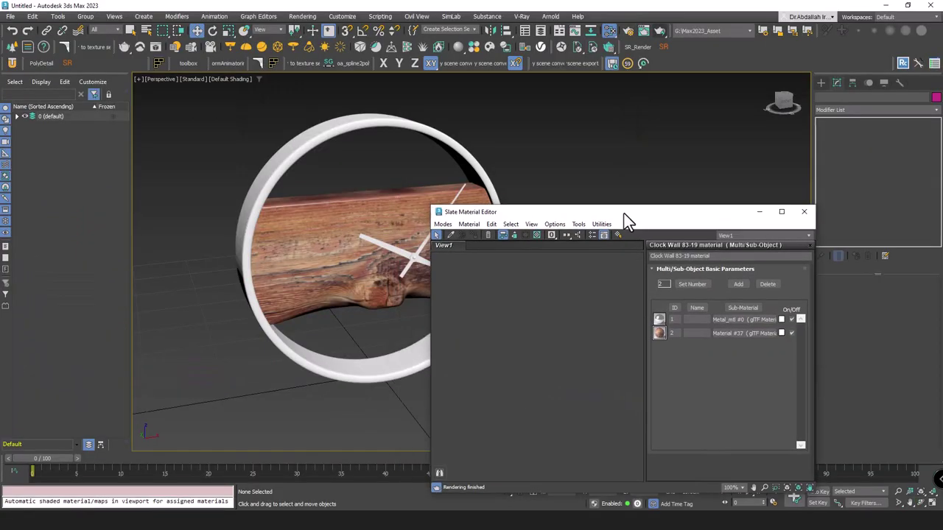
{"action": "scroll", "coordinate": [549, 317], "scroll_direction": "up", "scroll_amount": 4}
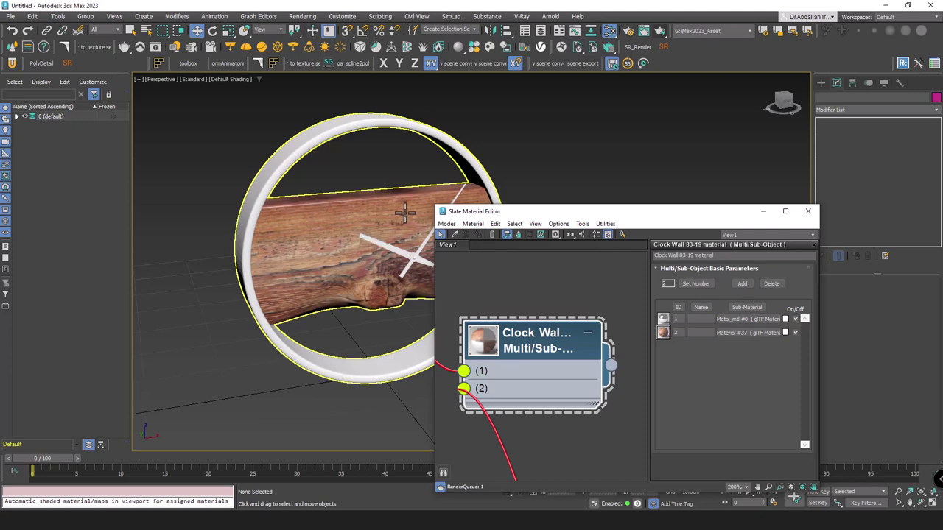
{"action": "left_click", "coordinate": [808, 210]}
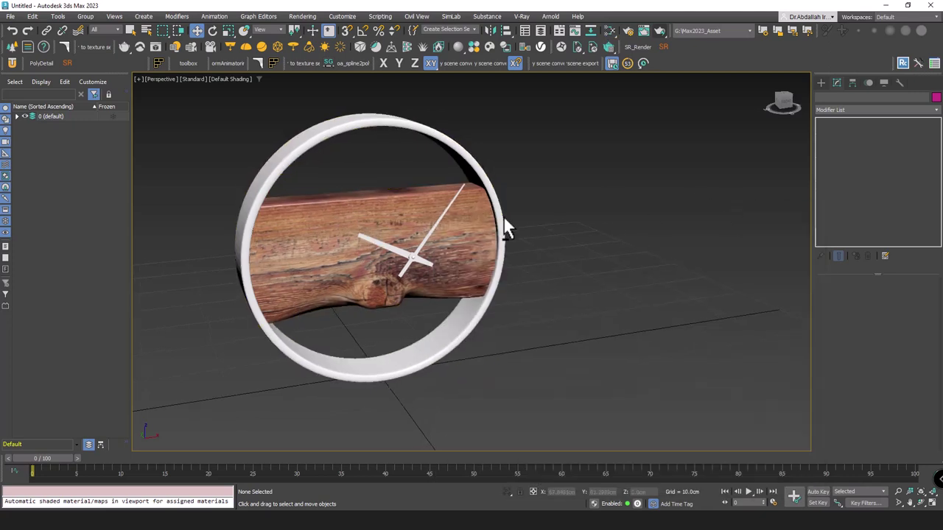
{"action": "mouse_move", "coordinate": [505, 228]}
{"action": "middle_mouse_down", "text": "alt"}
{"action": "mouse_move", "coordinate": [386, 218]}
{"action": "mouse_move", "coordinate": [432, 218]}
{"action": "middle_mouse_up", "text": "alt"}
{"action": "left_click", "coordinate": [10, 17]}
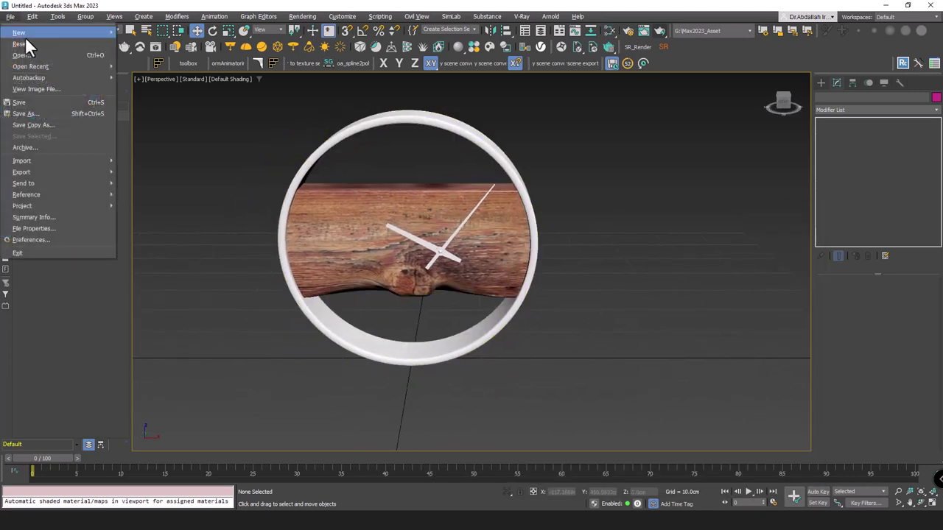
{"action": "mouse_move", "coordinate": [22, 172]}
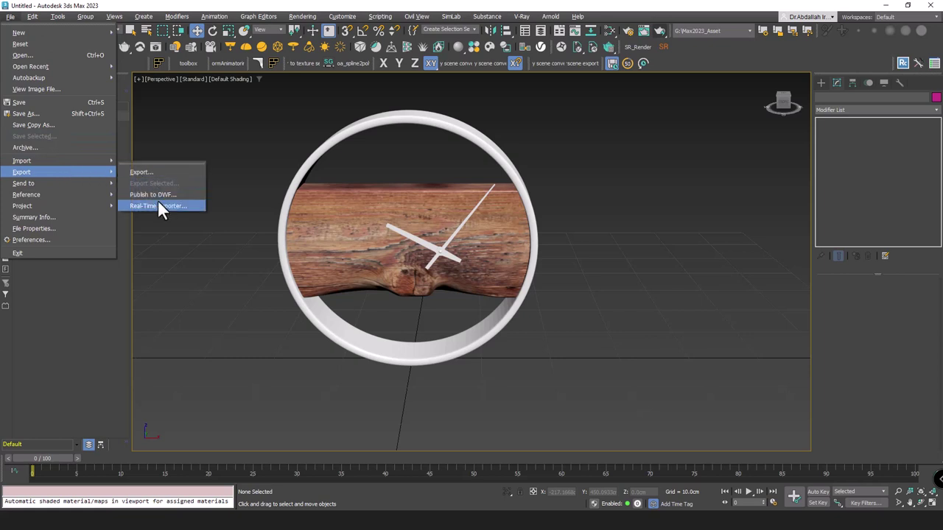
In the Real-Time Exporter, keep the export path and set Shell Materials to Original Materials.
{"action": "left_click", "coordinate": [165, 207]}
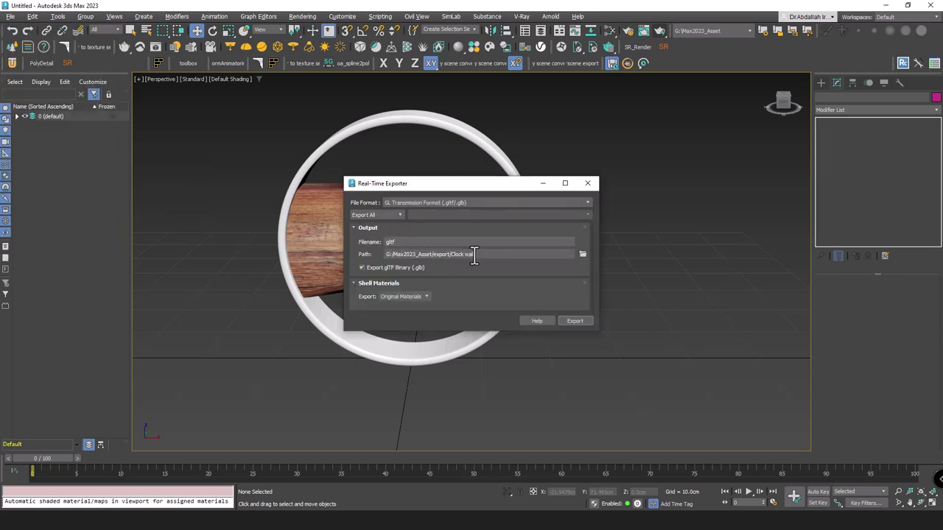
{"action": "left_click_drag", "start_coordinate": [476, 254], "coordinate": [380, 257]}
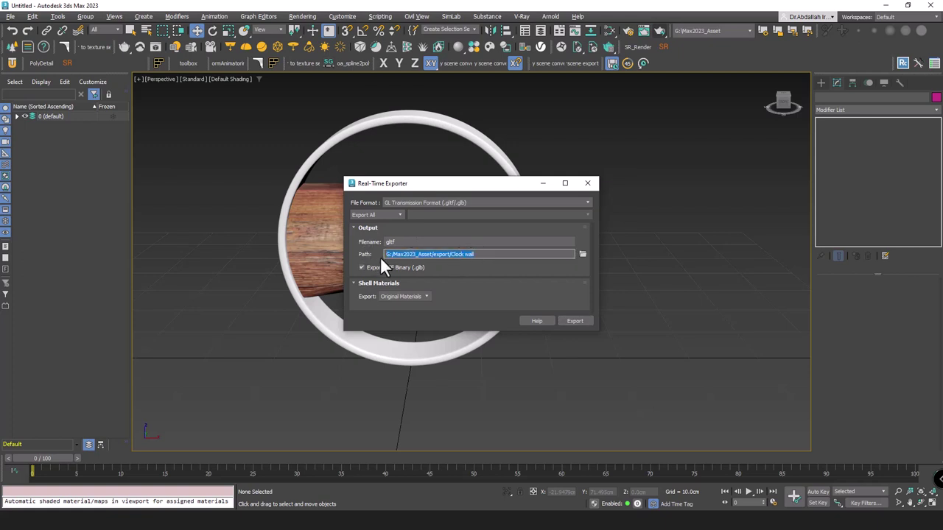
{"action": "left_click", "coordinate": [423, 295]}
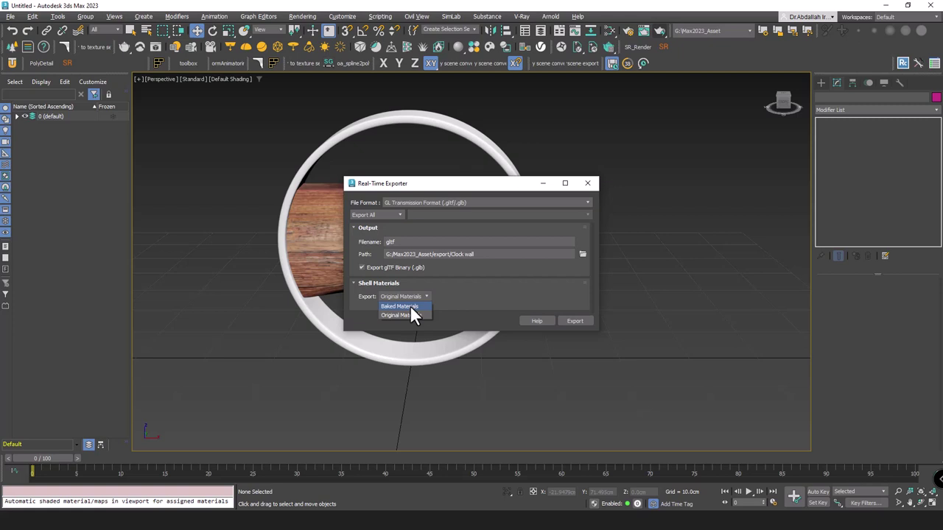
{"action": "left_click", "coordinate": [409, 306]}
{"action": "left_click", "coordinate": [423, 298]}
{"action": "left_click", "coordinate": [391, 316]}
Select the clock and export it, replacing the existing gltf.glb.
{"action": "left_click", "coordinate": [298, 207]}
{"action": "left_click", "coordinate": [565, 324]}
{"action": "left_click", "coordinate": [511, 272]}
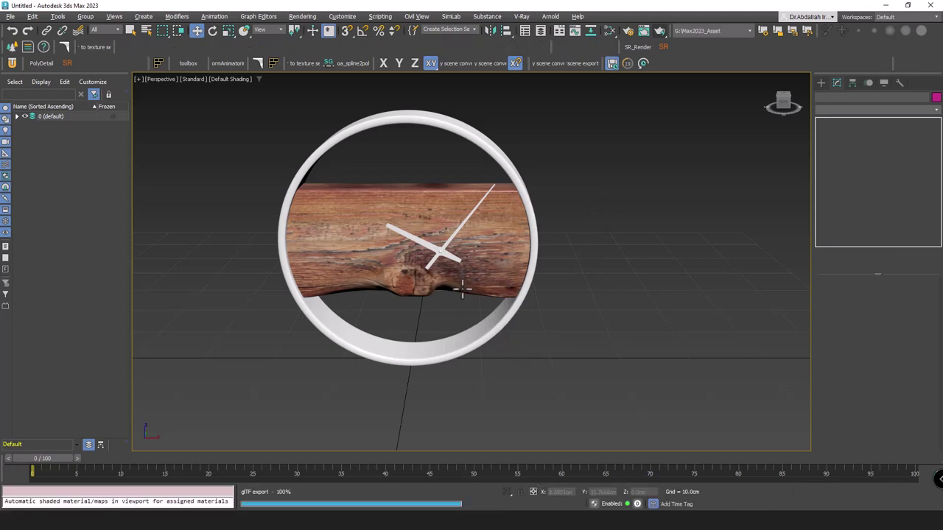
{"action": "middle_click_drag", "start_coordinate": [510, 254], "coordinate": [474, 262], "text": "alt"}
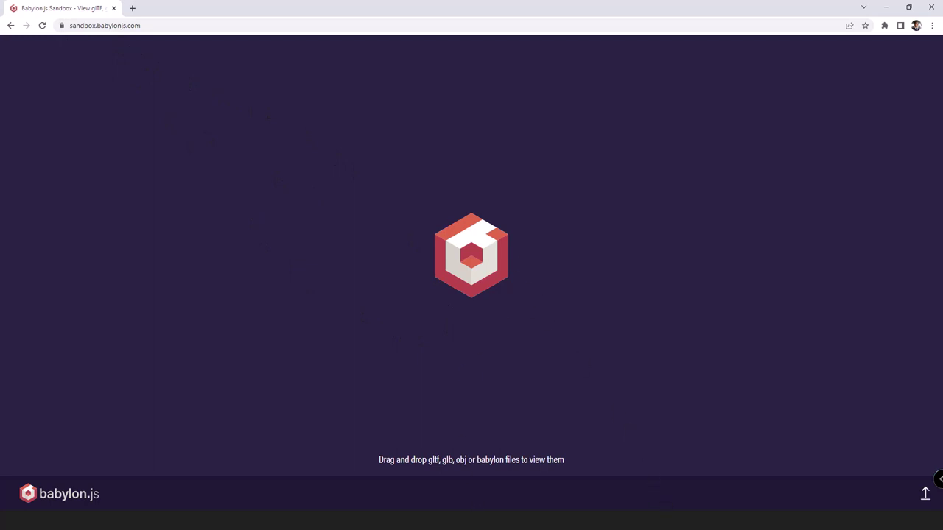
Drop gltf.glb from File Explorer into the Babylon.js Sandbox and orbit the clock.
{"action": "key", "text": "alt+Tab"}
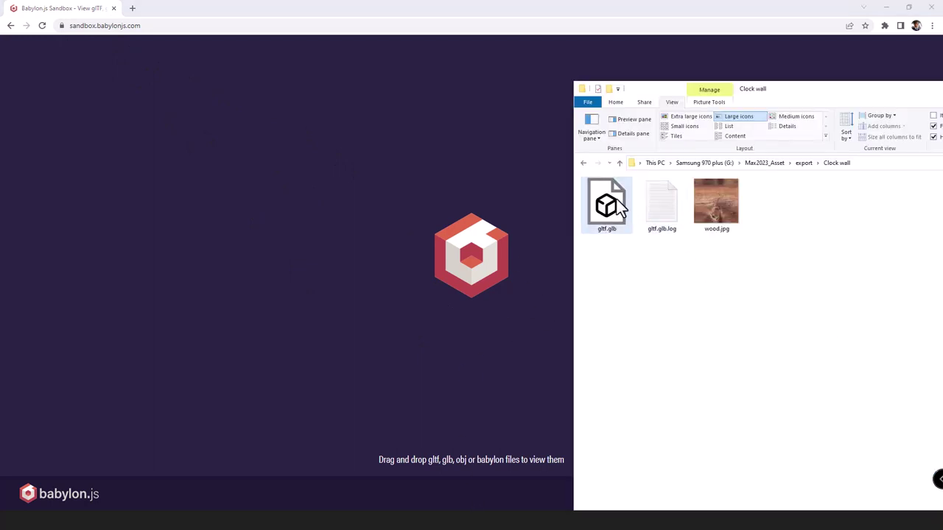
{"action": "mouse_move", "coordinate": [614, 204]}
{"action": "left_mouse_down"}
{"action": "mouse_move", "coordinate": [619, 254]}
{"action": "mouse_move", "coordinate": [440, 253]}
{"action": "left_mouse_up"}
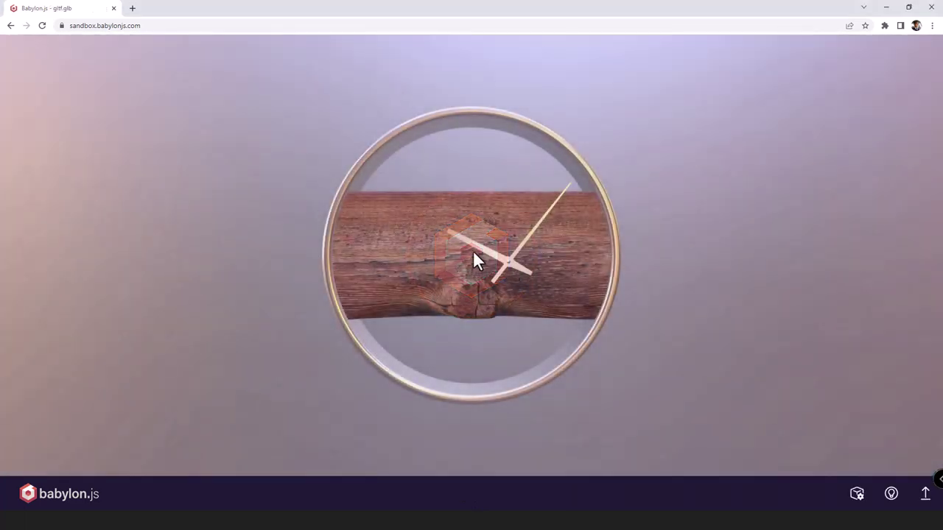
{"action": "mouse_move", "coordinate": [474, 258]}
{"action": "left_mouse_down"}
{"action": "mouse_move", "coordinate": [532, 207]}
{"action": "mouse_move", "coordinate": [499, 266]}
{"action": "mouse_move", "coordinate": [448, 263]}
{"action": "mouse_move", "coordinate": [600, 276]}
{"action": "mouse_move", "coordinate": [509, 294]}
{"action": "mouse_move", "coordinate": [464, 282]}
{"action": "left_mouse_up"}
{"action": "scroll", "coordinate": [451, 264], "scroll_direction": "down", "scroll_amount": 3}
{"action": "scroll", "coordinate": [451, 273], "scroll_direction": "down", "scroll_amount": 3}
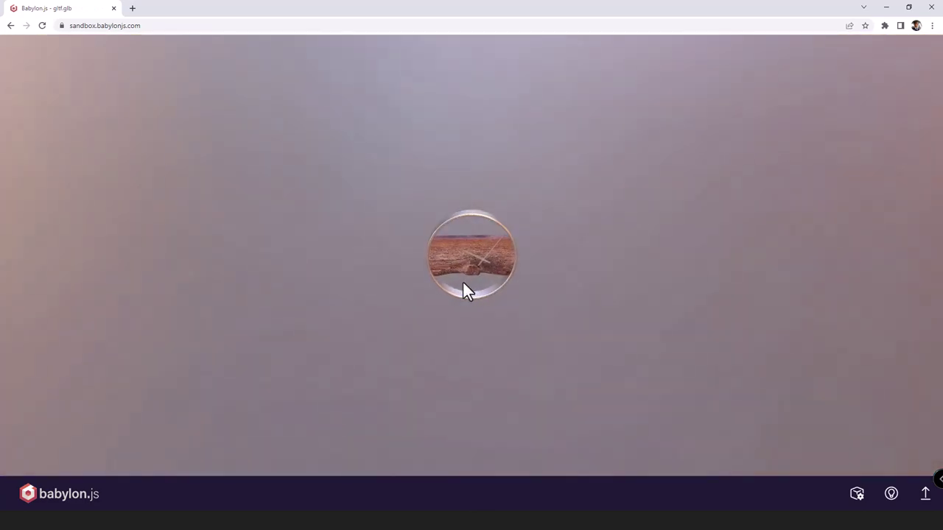
Switch to Studio environment lighting and orbit to check the chrome and wood materials.
{"action": "left_click", "coordinate": [891, 496]}
{"action": "left_click", "coordinate": [904, 469]}
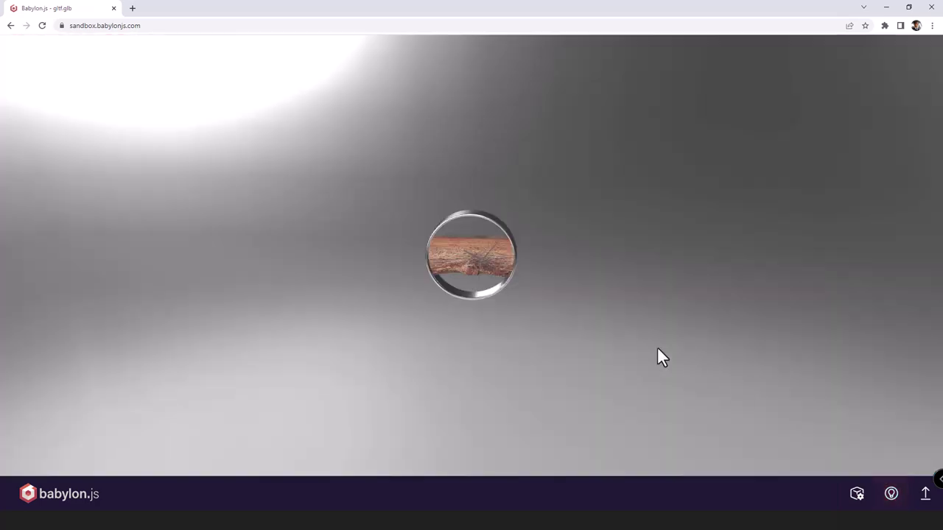
{"action": "mouse_move", "coordinate": [513, 242]}
{"action": "left_mouse_down"}
{"action": "mouse_move", "coordinate": [588, 249]}
{"action": "mouse_move", "coordinate": [641, 266]}
{"action": "mouse_move", "coordinate": [553, 295]}
{"action": "mouse_move", "coordinate": [469, 263]}
{"action": "mouse_move", "coordinate": [526, 239]}
{"action": "mouse_move", "coordinate": [555, 242]}
{"action": "mouse_move", "coordinate": [547, 267]}
{"action": "mouse_move", "coordinate": [471, 288]}
{"action": "mouse_move", "coordinate": [417, 282]}
{"action": "mouse_move", "coordinate": [530, 257]}
{"action": "mouse_move", "coordinate": [560, 274]}
{"action": "mouse_move", "coordinate": [538, 299]}
{"action": "mouse_move", "coordinate": [520, 227]}
{"action": "left_mouse_up"}
{"action": "scroll", "coordinate": [477, 255], "scroll_direction": "up", "scroll_amount": 5}
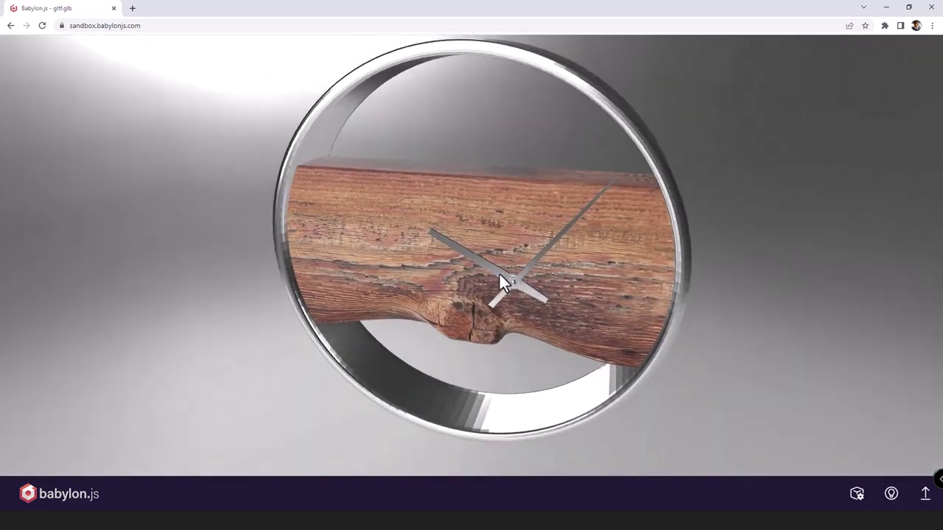
{"action": "scroll", "coordinate": [499, 274], "scroll_direction": "down", "scroll_amount": 3}
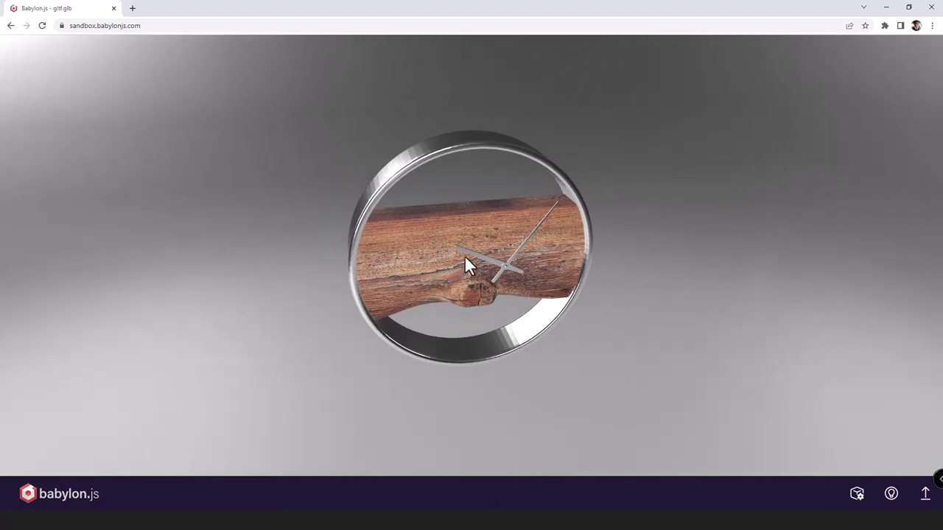
{"action": "mouse_move", "coordinate": [465, 255]}
{"action": "left_mouse_down"}
{"action": "mouse_move", "coordinate": [467, 236]}
{"action": "mouse_move", "coordinate": [497, 238]}
{"action": "mouse_move", "coordinate": [472, 239]}
{"action": "left_mouse_up"}
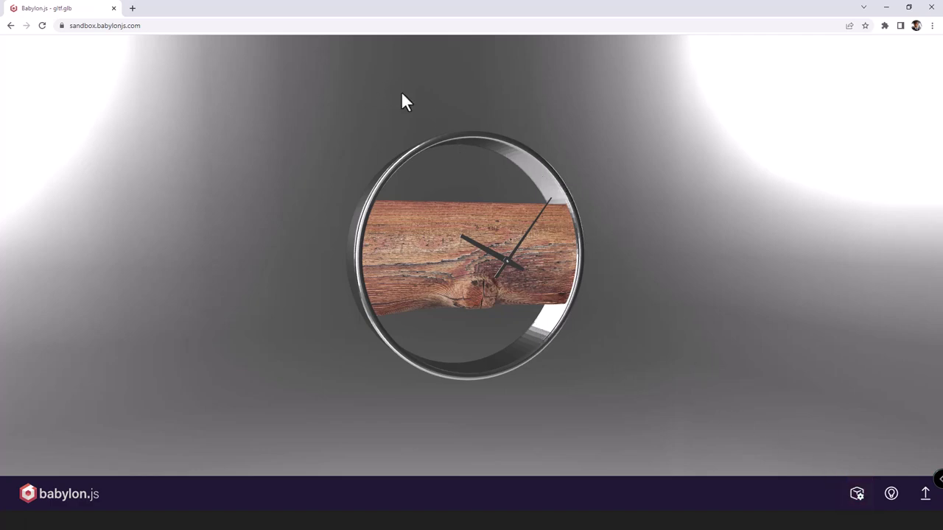
{"action": "mouse_move", "coordinate": [492, 242]}
{"action": "left_mouse_down"}
{"action": "mouse_move", "coordinate": [602, 273]}
{"action": "mouse_move", "coordinate": [498, 277]}
{"action": "mouse_move", "coordinate": [630, 280]}
{"action": "left_mouse_up"}
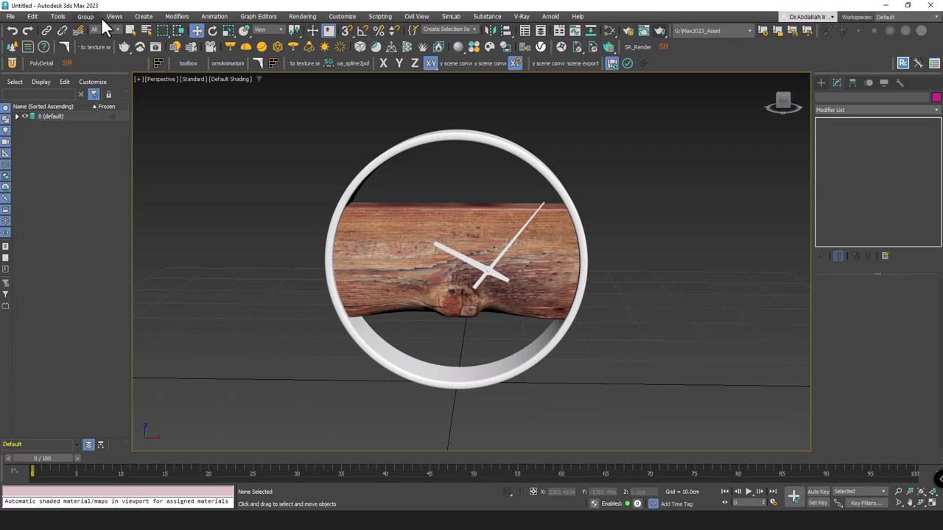
{"action": "mouse_move", "coordinate": [391, 248]}
{"action": "middle_mouse_down", "text": "alt"}
{"action": "mouse_move", "coordinate": [455, 271]}
{"action": "mouse_move", "coordinate": [423, 272]}
{"action": "middle_mouse_up", "text": "alt"}
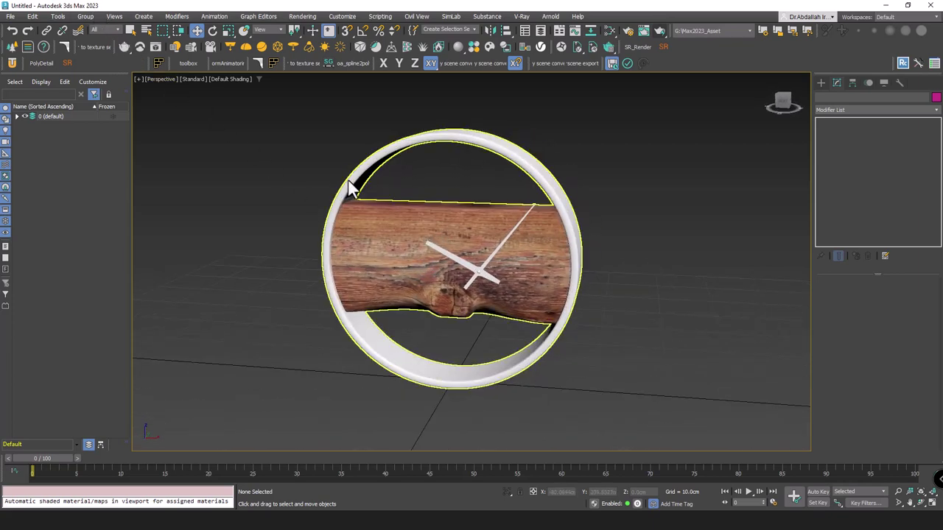
{"action": "mouse_move", "coordinate": [412, 273]}
{"action": "middle_mouse_down", "text": "alt"}
{"action": "mouse_move", "coordinate": [377, 273]}
{"action": "mouse_move", "coordinate": [506, 294]}
{"action": "mouse_move", "coordinate": [471, 309]}
{"action": "mouse_move", "coordinate": [493, 291]}
{"action": "mouse_move", "coordinate": [448, 326]}
{"action": "middle_mouse_up", "text": "alt"}
{"action": "scroll", "coordinate": [442, 283], "scroll_direction": "down", "scroll_amount": 2}
{"action": "scroll", "coordinate": [465, 315], "scroll_direction": "up", "scroll_amount": 2}
{"action": "scroll", "coordinate": [484, 299], "scroll_direction": "up", "scroll_amount": 2}
{"action": "scroll", "coordinate": [493, 290], "scroll_direction": "up", "scroll_amount": 2}
{"action": "scroll", "coordinate": [471, 336], "scroll_direction": "down", "scroll_amount": 4}
{"action": "mouse_move", "coordinate": [495, 347]}
{"action": "middle_mouse_down", "text": "alt"}
{"action": "mouse_move", "coordinate": [400, 340]}
{"action": "mouse_move", "coordinate": [515, 337]}
{"action": "mouse_move", "coordinate": [479, 346]}
{"action": "mouse_move", "coordinate": [514, 331]}
{"action": "middle_mouse_up", "text": "alt"}
{"action": "scroll", "coordinate": [480, 347], "scroll_direction": "up", "scroll_amount": 2}
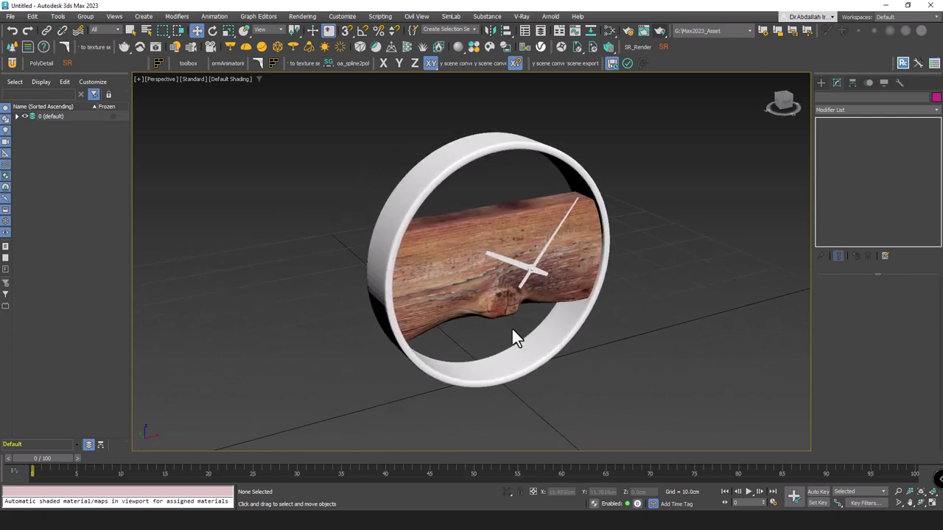